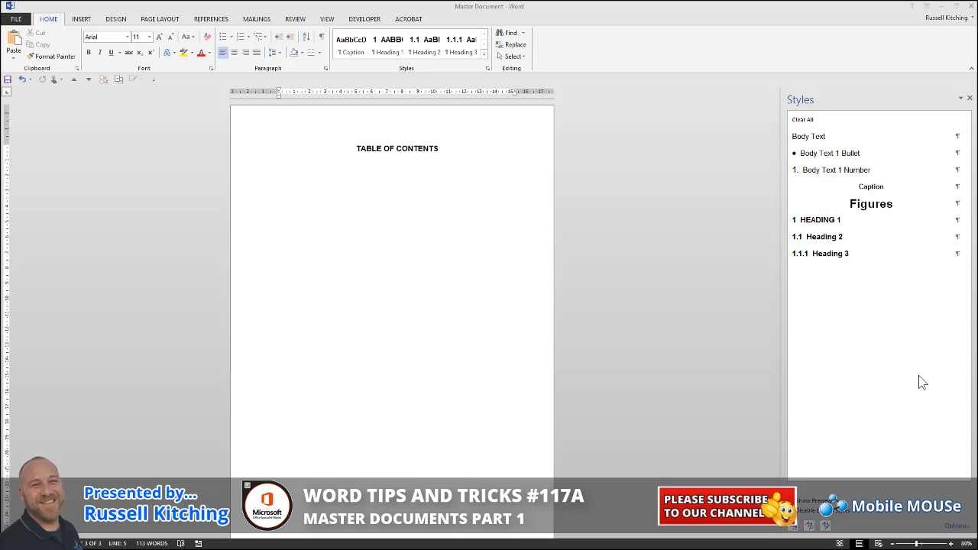
Switch the document to Outline view and show the master document commands
left_click(406, 228)
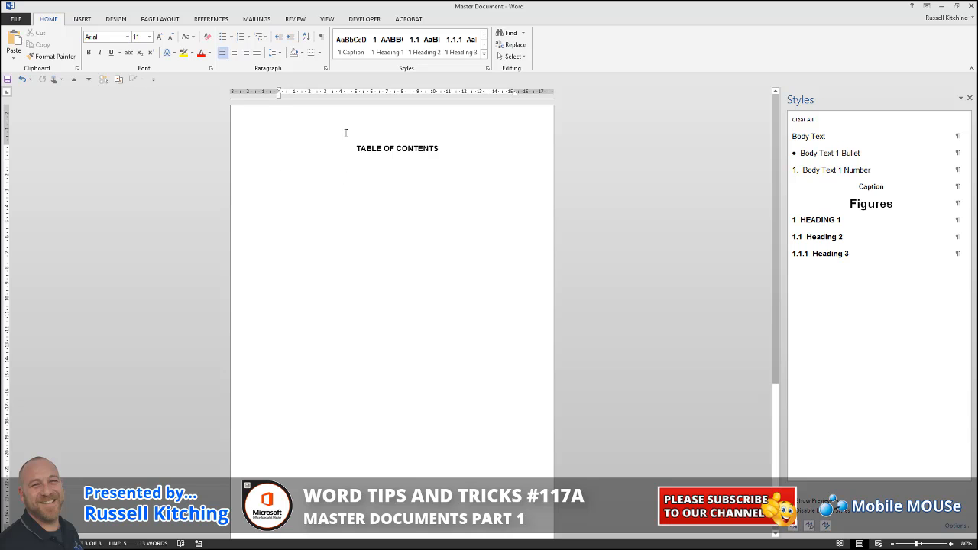
left_click(327, 19)
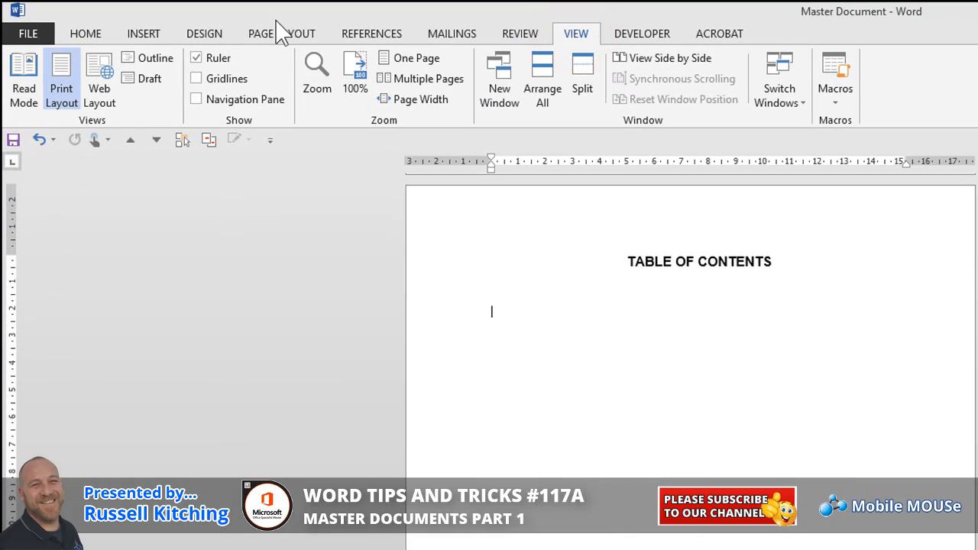
left_click(142, 60)
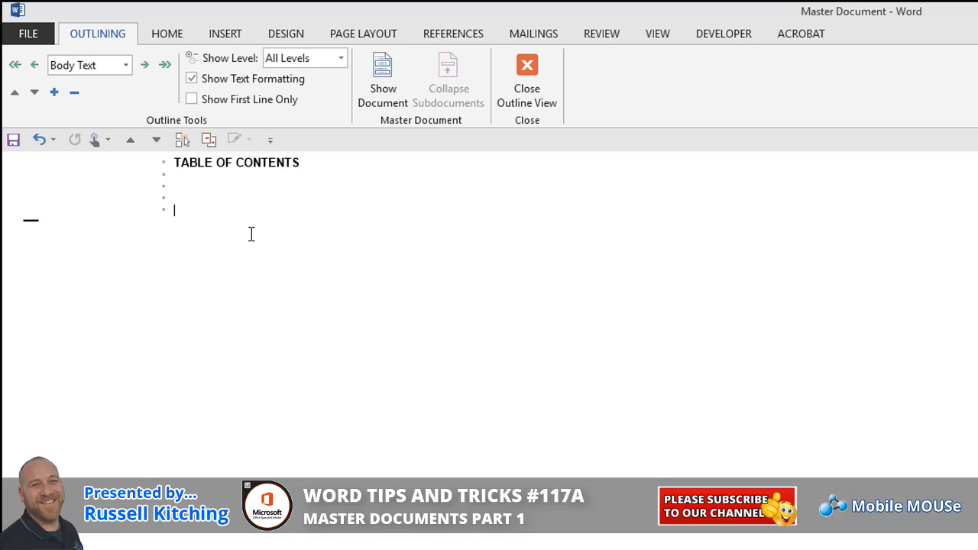
left_click(388, 106)
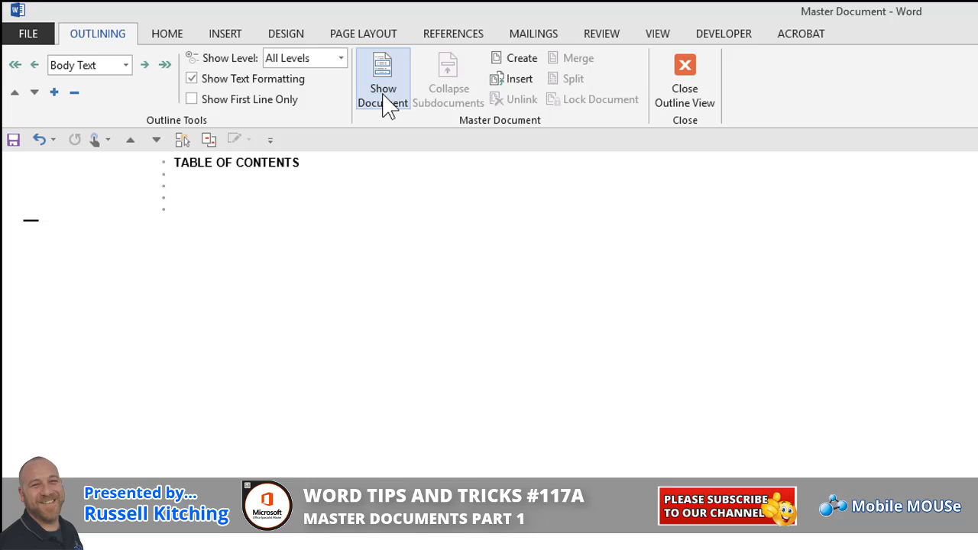
Insert Part 1 - Government Support as a subdocument at the end of the master document
left_click(523, 82)
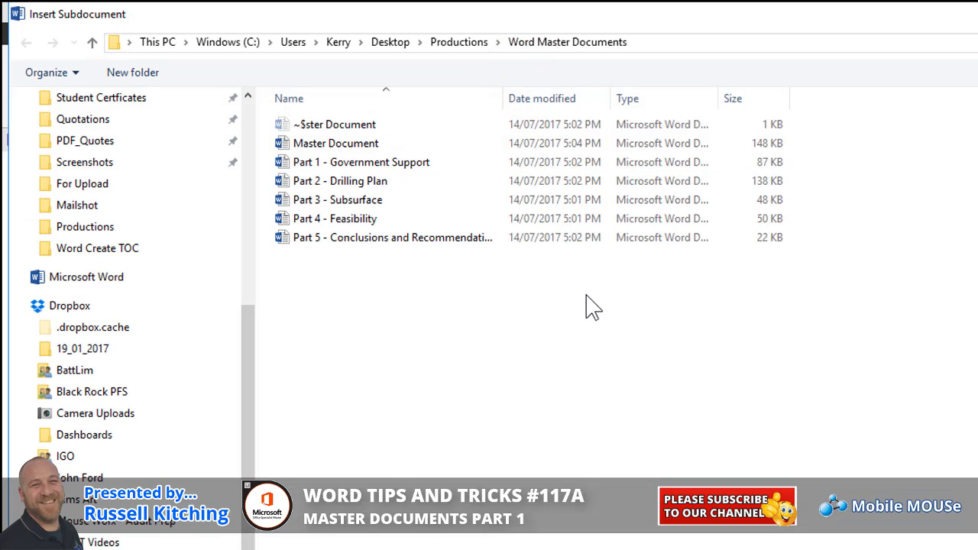
left_click(404, 164)
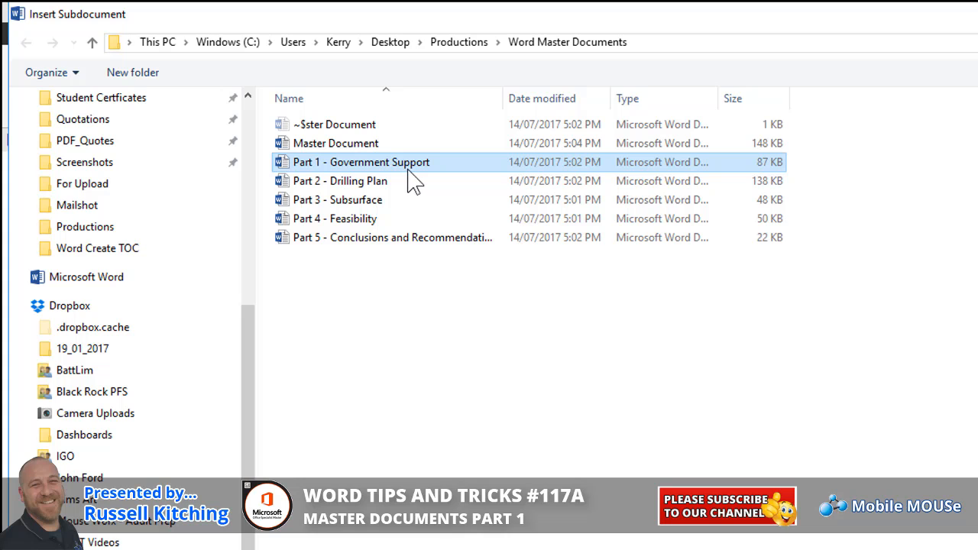
double_click(405, 169)
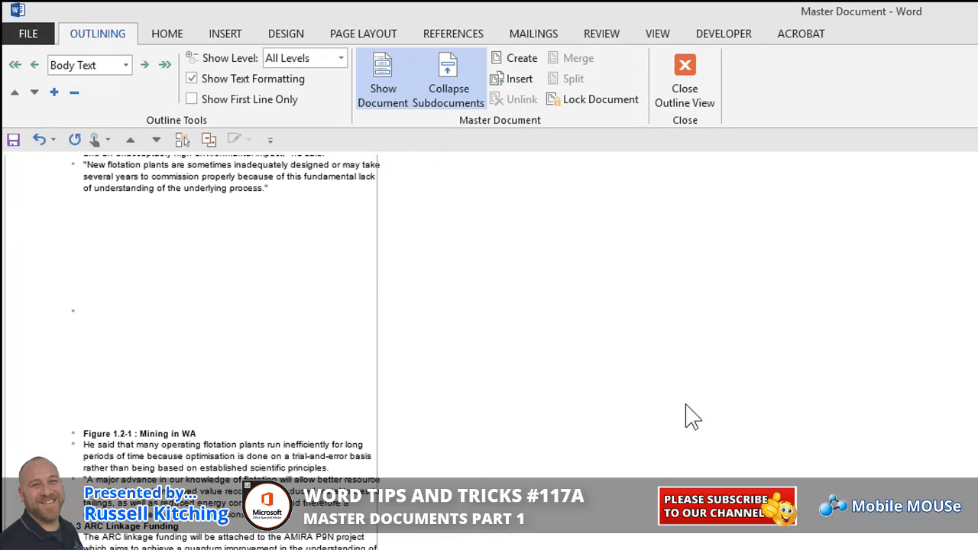
Insert Part 2 - Drilling Plan and Part 3 - Subsurface as the following subdocuments
left_click(518, 78)
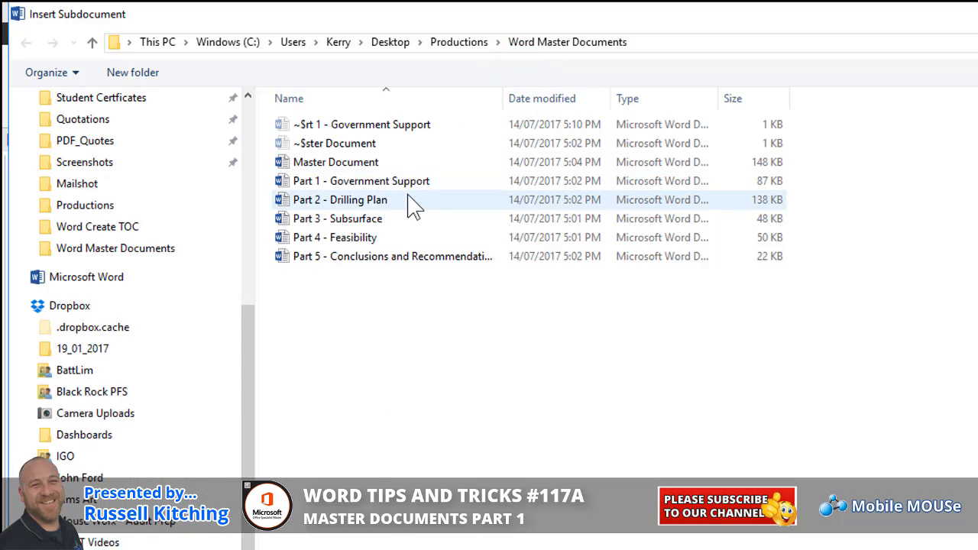
double_click(408, 202)
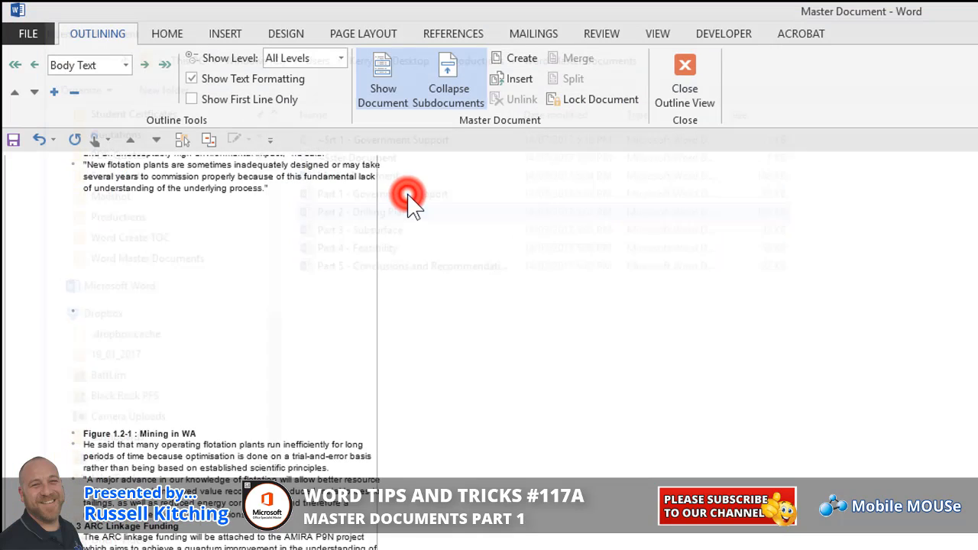
left_click(519, 81)
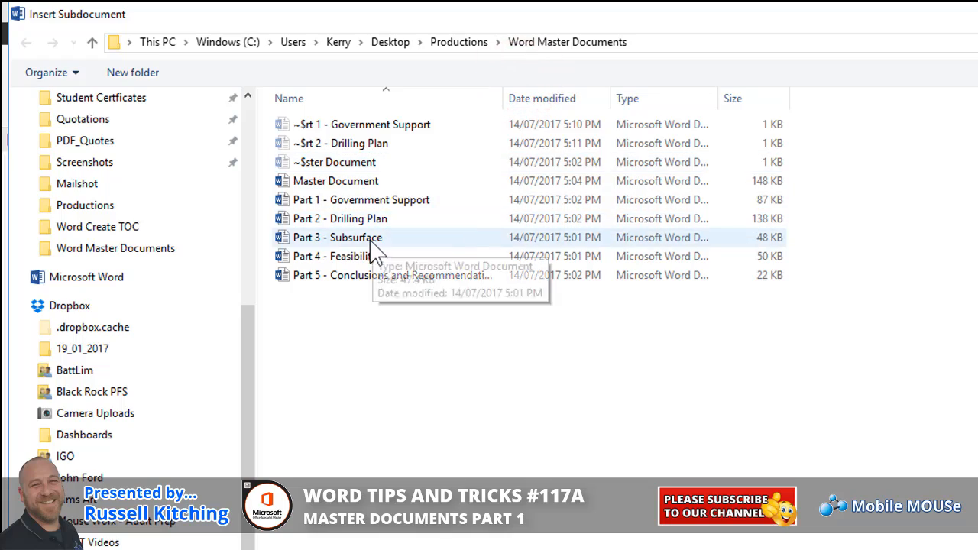
left_click(371, 238)
double_click(371, 238)
Insert Part 4 - Feasibility and Part 5 - Conclusions and Recommendations as the last two subdocuments
left_click(520, 81)
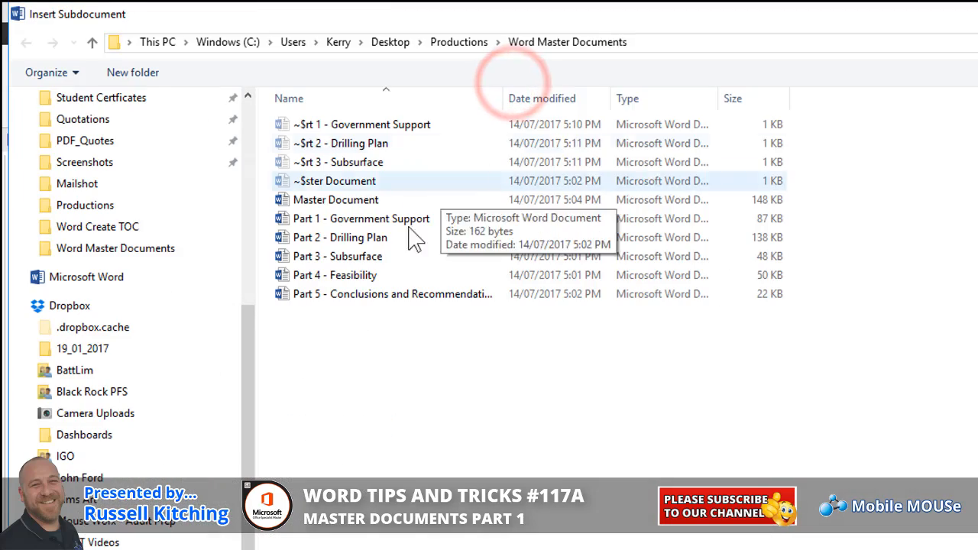
double_click(373, 274)
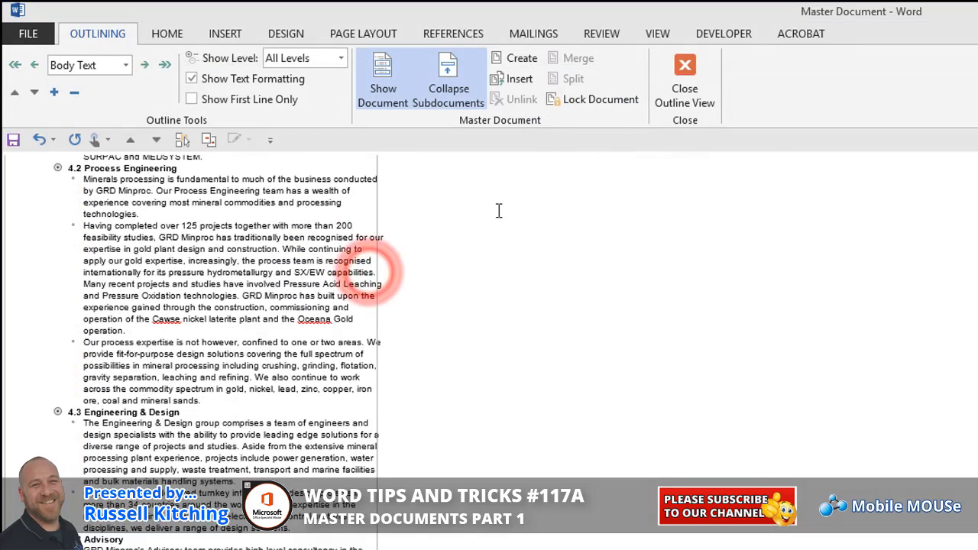
left_click(521, 79)
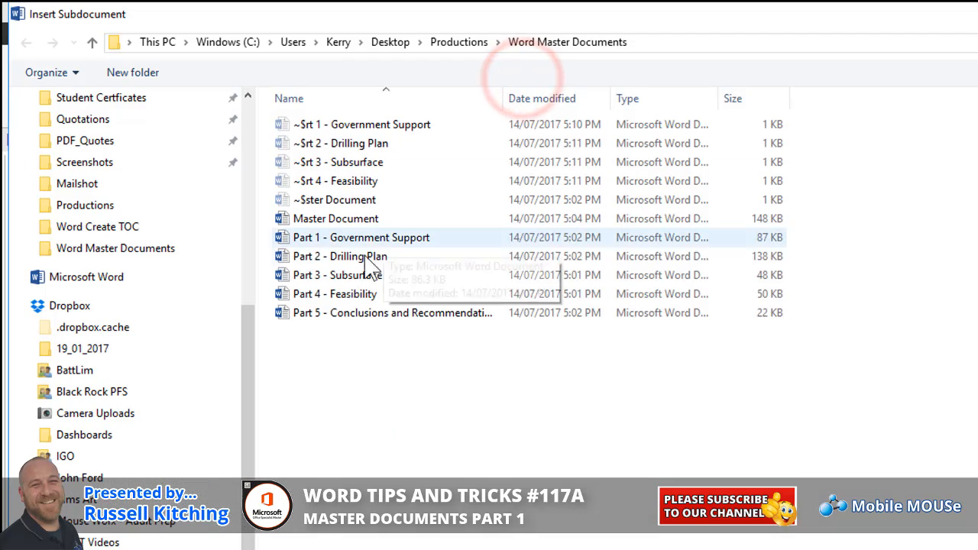
double_click(352, 314)
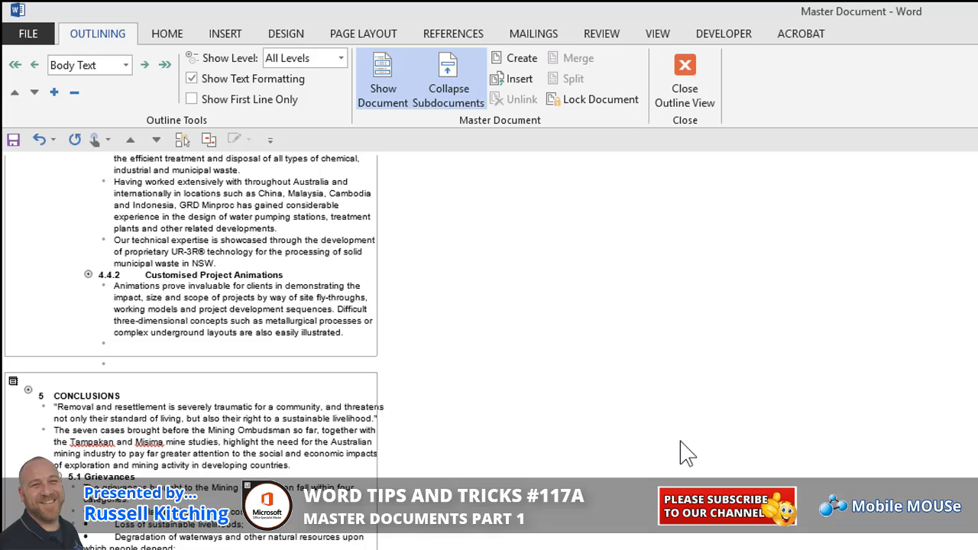
Review the inserted subdocuments in the outline and close Outline view
scroll(687, 454, "up", 15)
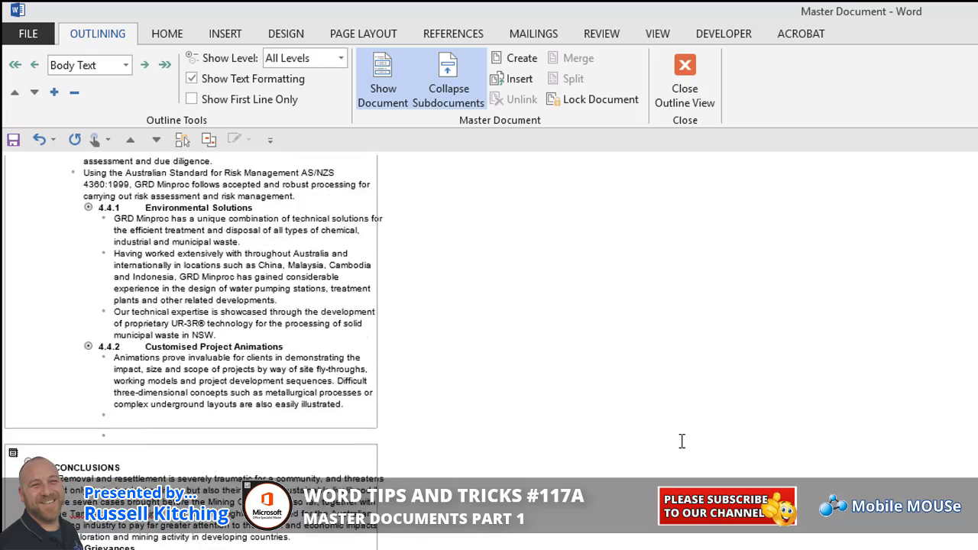
scroll(683, 441, "up", 8)
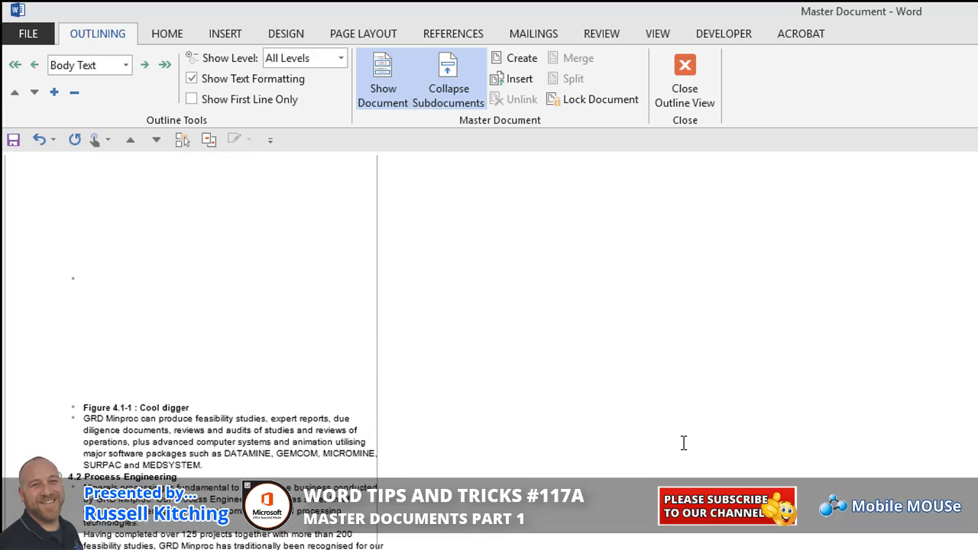
scroll(684, 444, "up", 15)
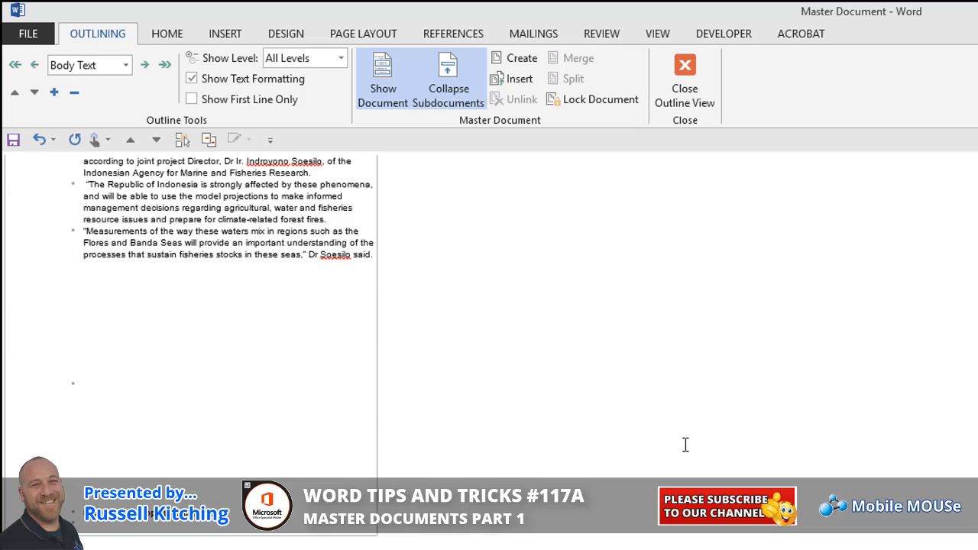
scroll(690, 448, "up", 8)
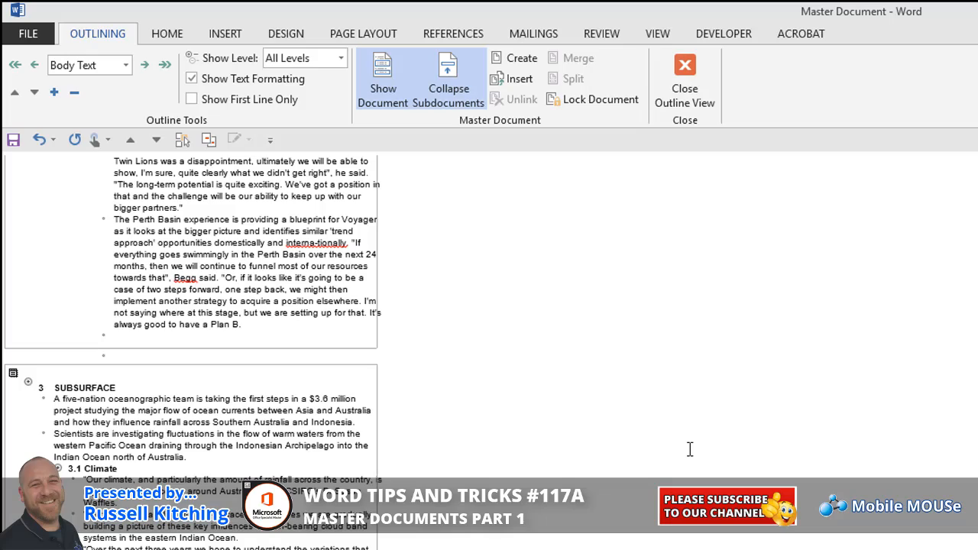
left_click(682, 90)
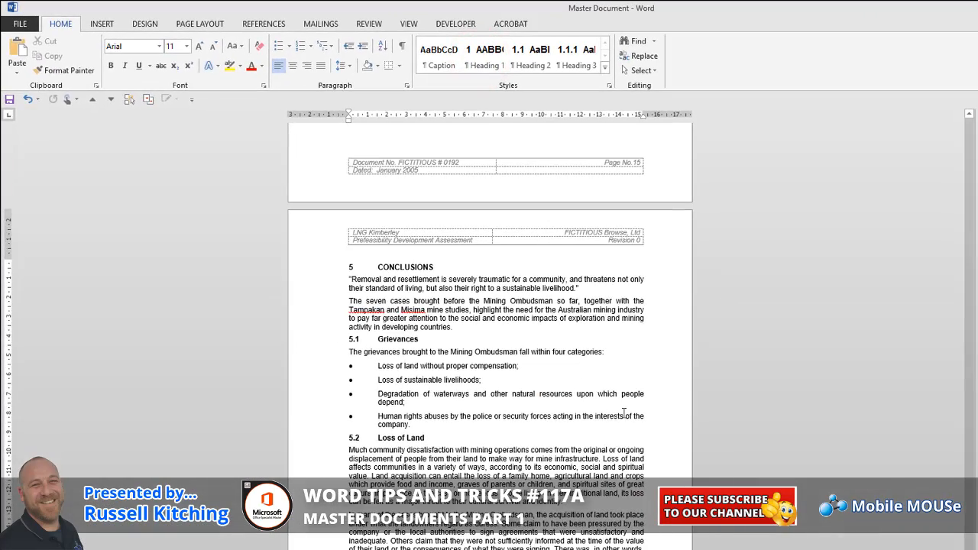
Look back through the combined report from the Conclusions section, checking heading numbering, figures, headers and page numbers
scroll(625, 413, "down", 3)
scroll(624, 413, "up", 4)
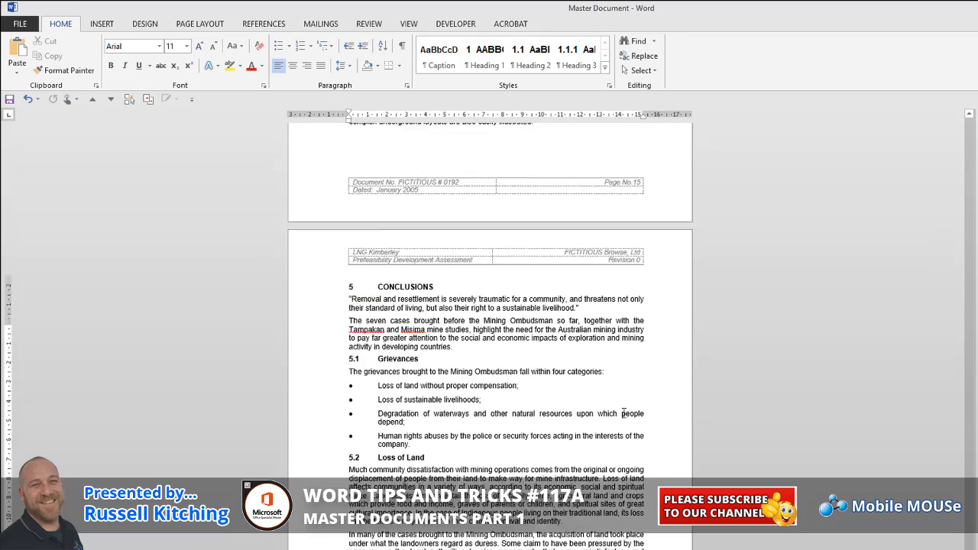
scroll(623, 413, "up", 15)
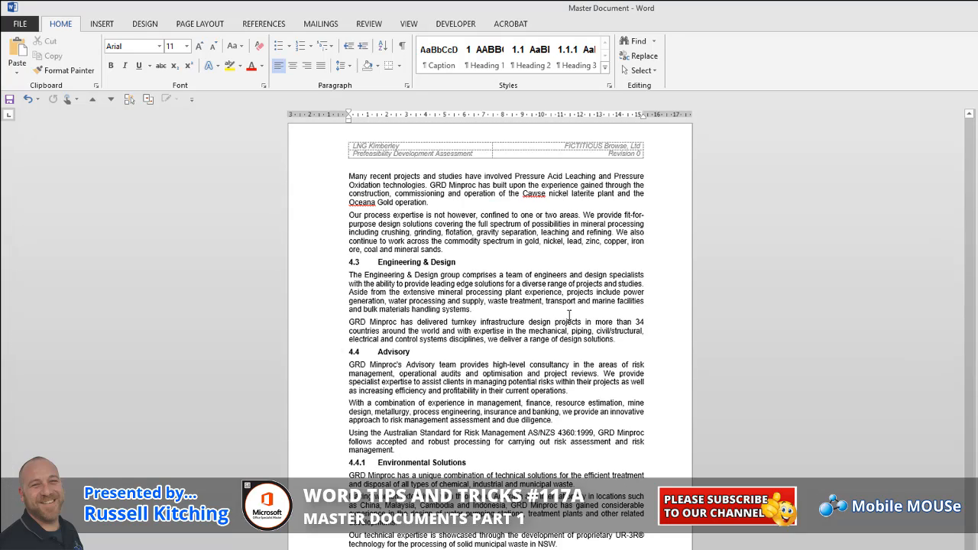
scroll(562, 310, "up", 5)
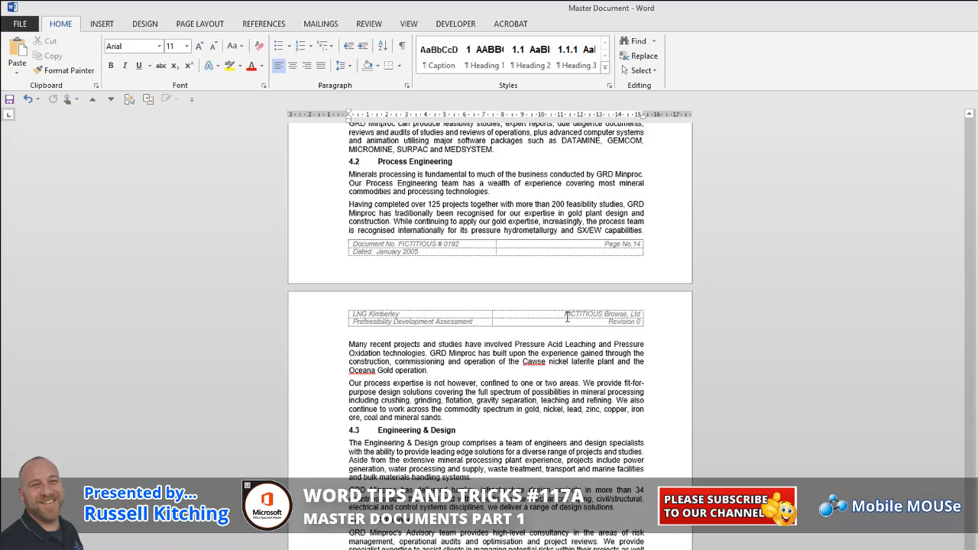
scroll(567, 318, "up", 6)
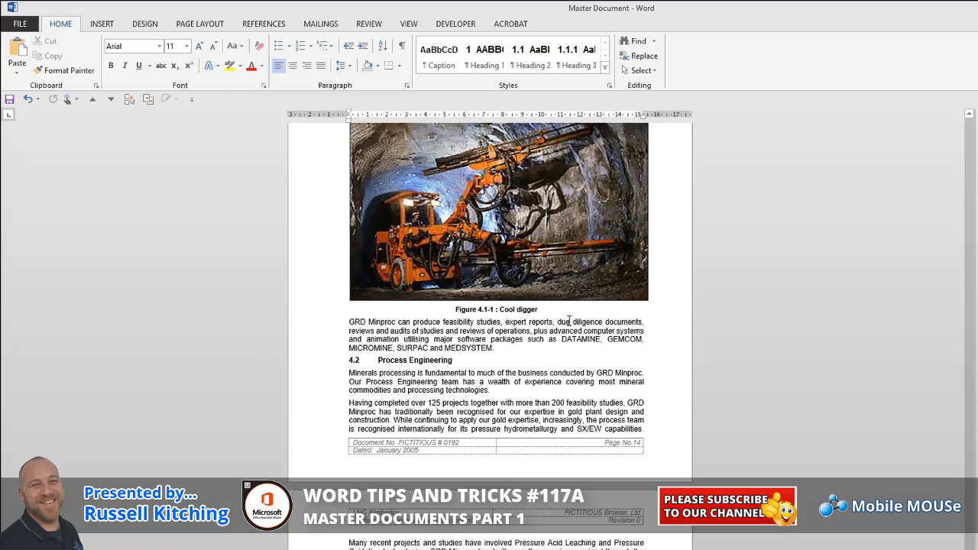
scroll(572, 323, "up", 15)
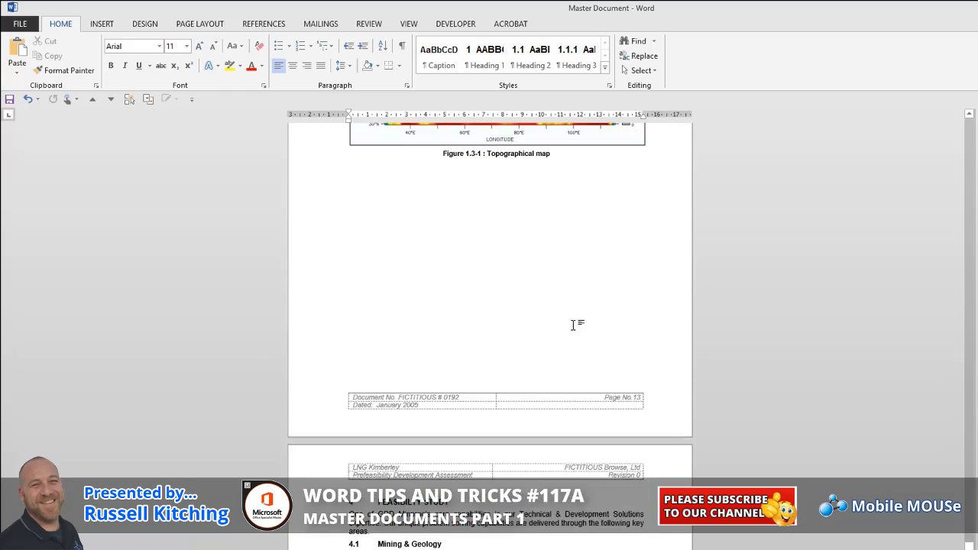
scroll(574, 325, "up", 3)
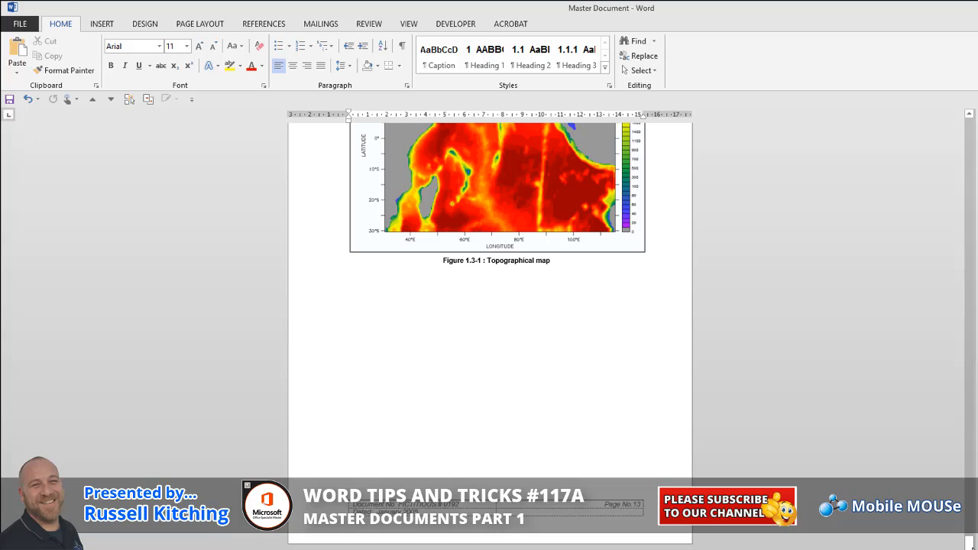
Insert a custom three-level table of contents with dotted leaders and right-aligned page numbers below the TABLE OF CONTENTS title
left_click_drag(970, 542, 909, 202)
left_click(371, 212)
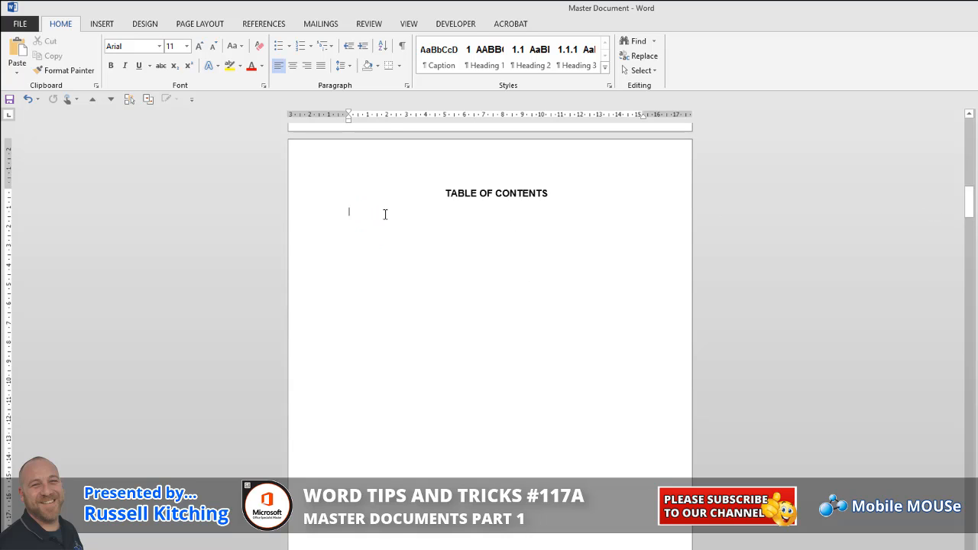
left_click(250, 24)
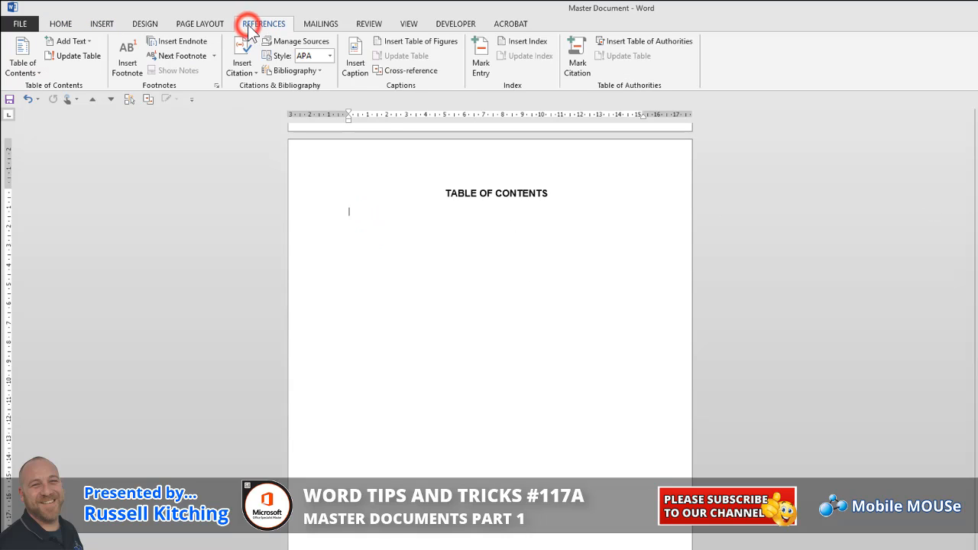
left_click(19, 67)
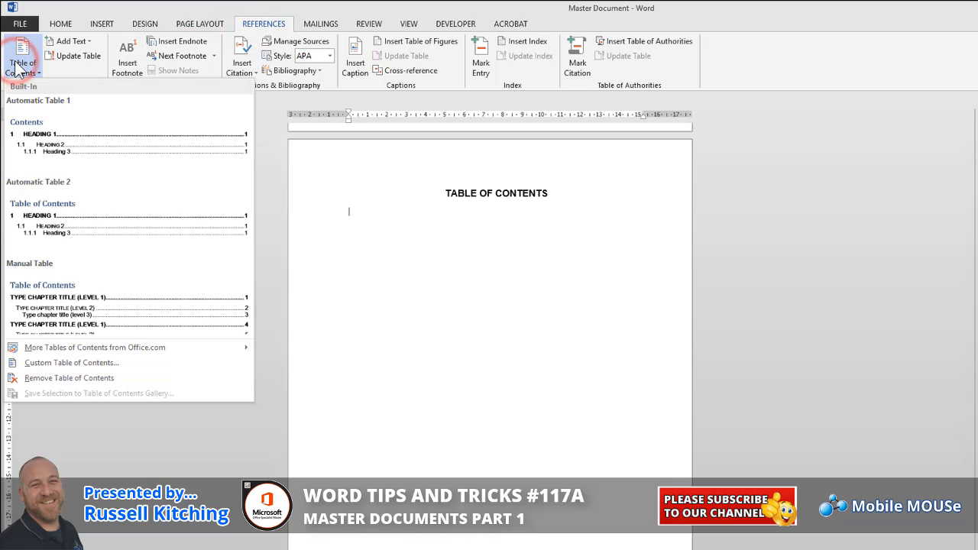
left_click(93, 361)
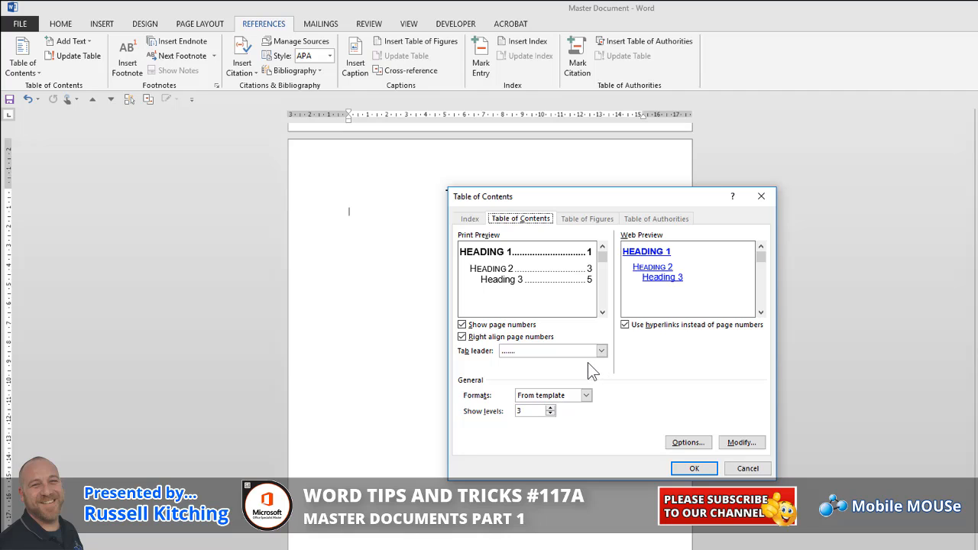
left_click(688, 466)
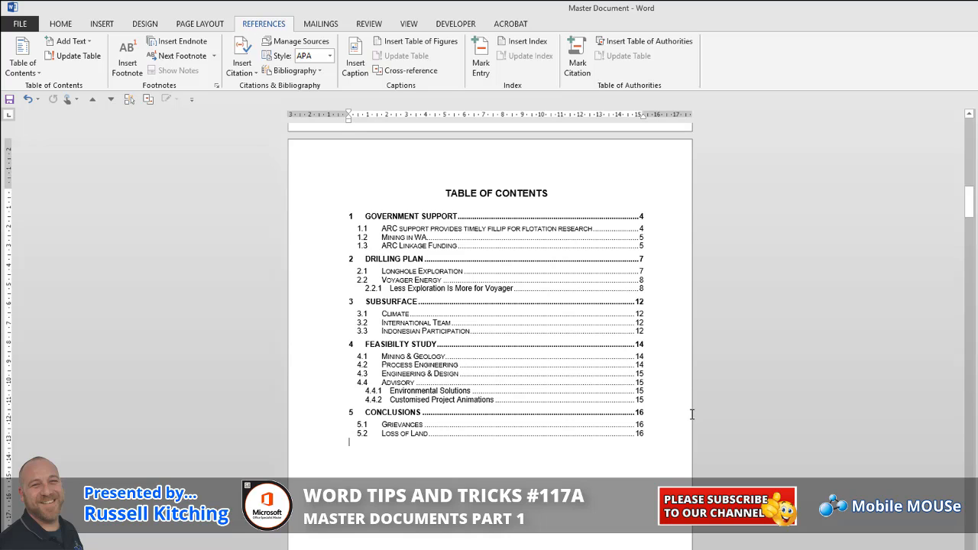
Save and close the master document
left_click(10, 100)
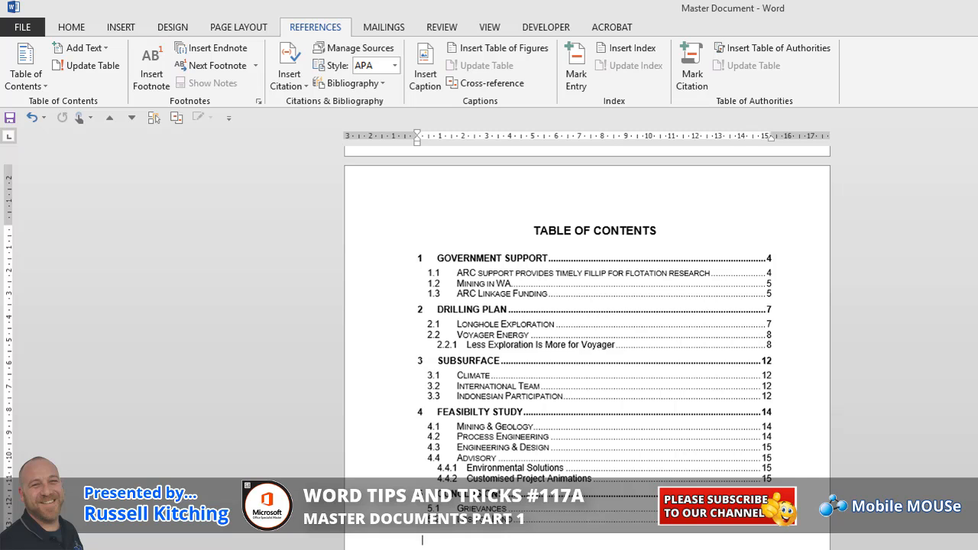
key("ctrl+w")
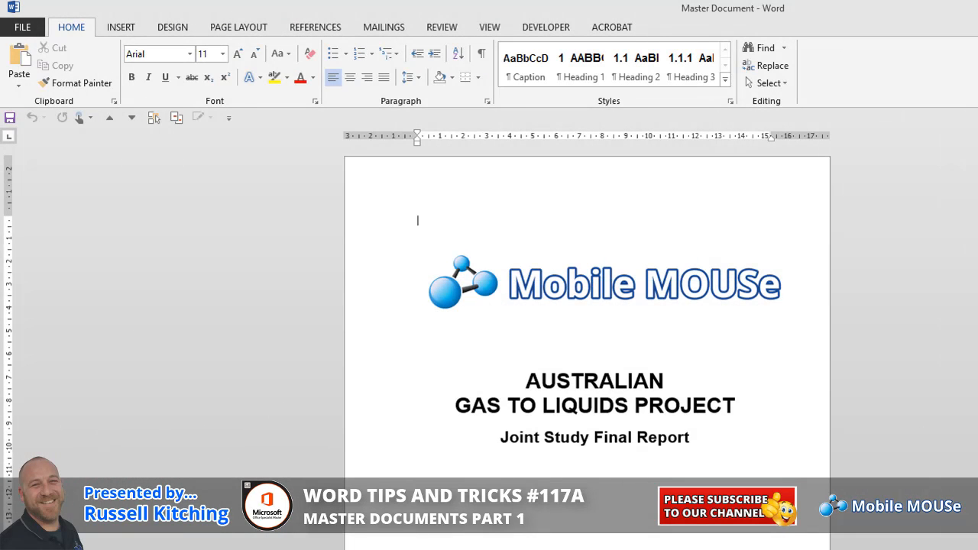
Examine the reopened master document from its cover page through to the table of contents
scroll(587, 344, "down", 10)
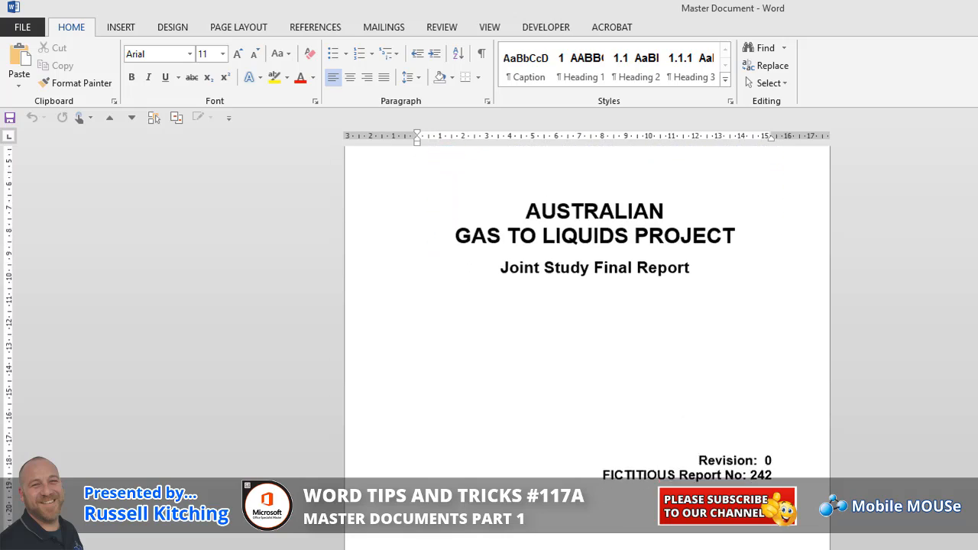
scroll(587, 344, "down", 15)
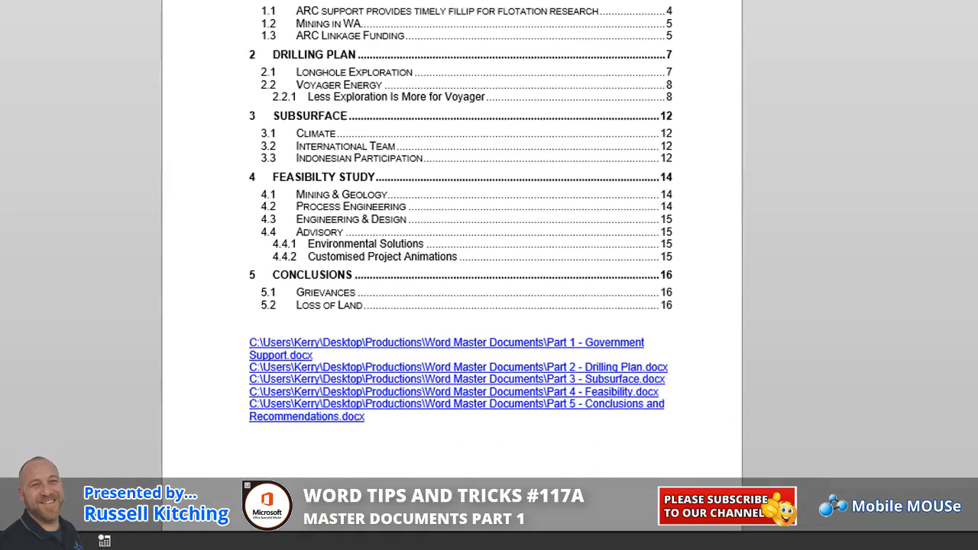
scroll(451, 229, "down", 5)
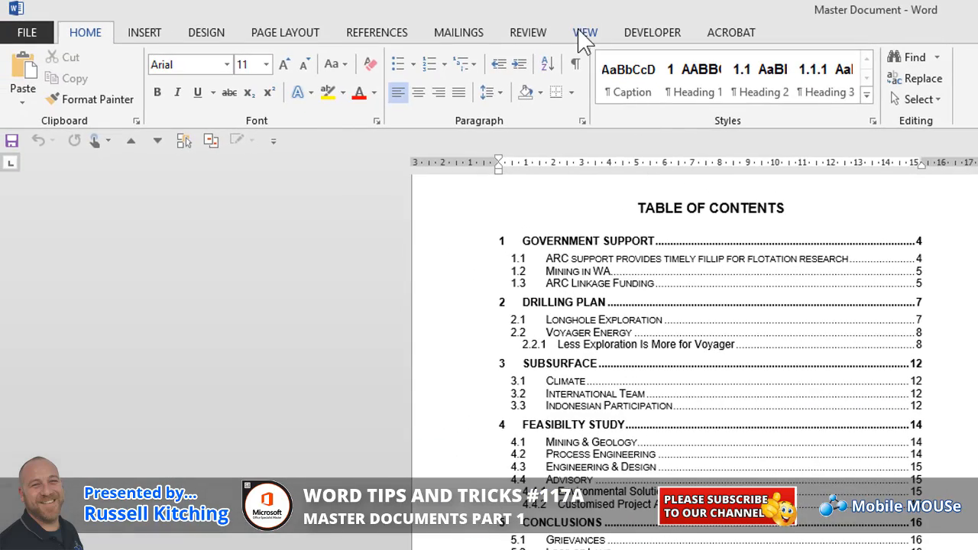
Expand the master document's subdocuments in Outline view and return to the page layout view
left_click(584, 35)
left_click(144, 55)
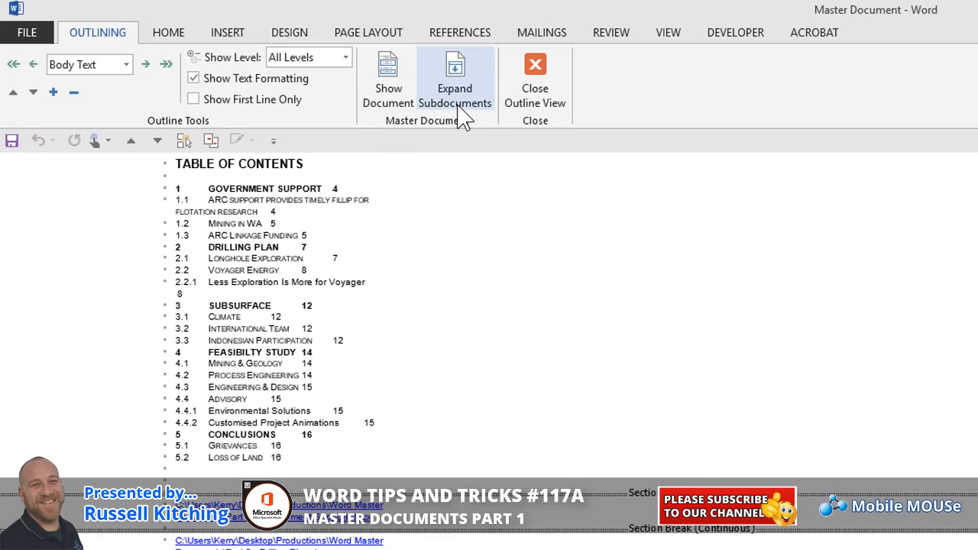
left_click(461, 101)
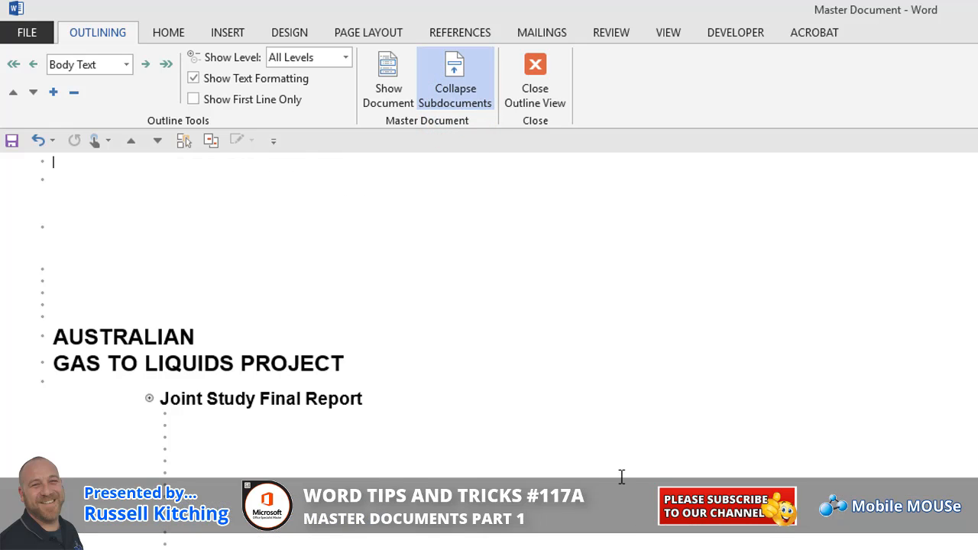
scroll(622, 477, "down", 15)
scroll(490, 344, "down", 5)
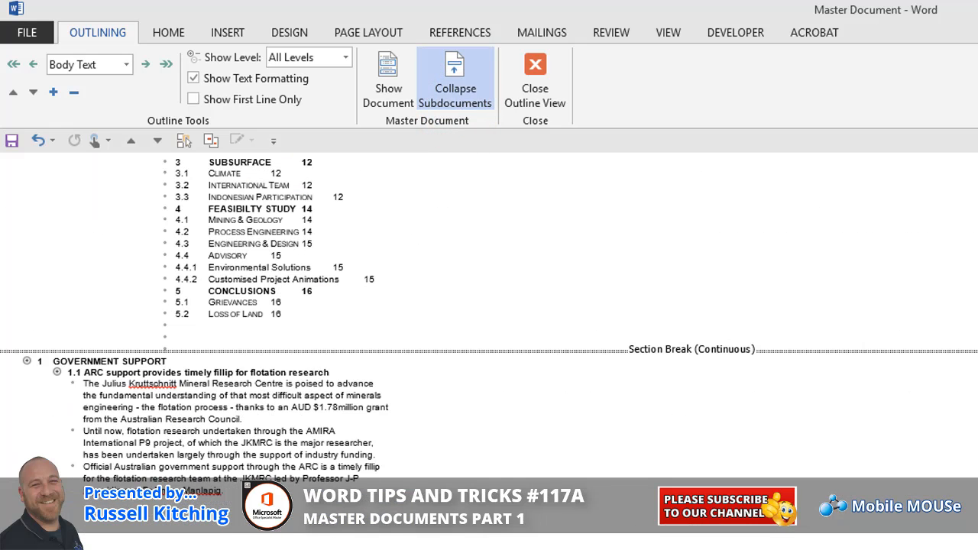
left_click(534, 88)
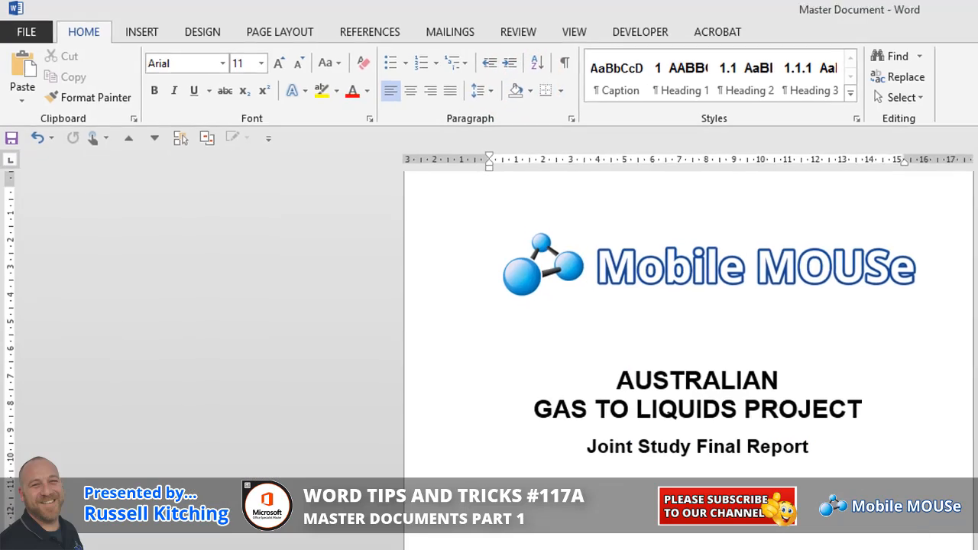
Delete the picture and its Federal Government Support caption from section 1.1 of the expanded master document
scroll(653, 448, "down", 10)
scroll(600, 416, "down", 3)
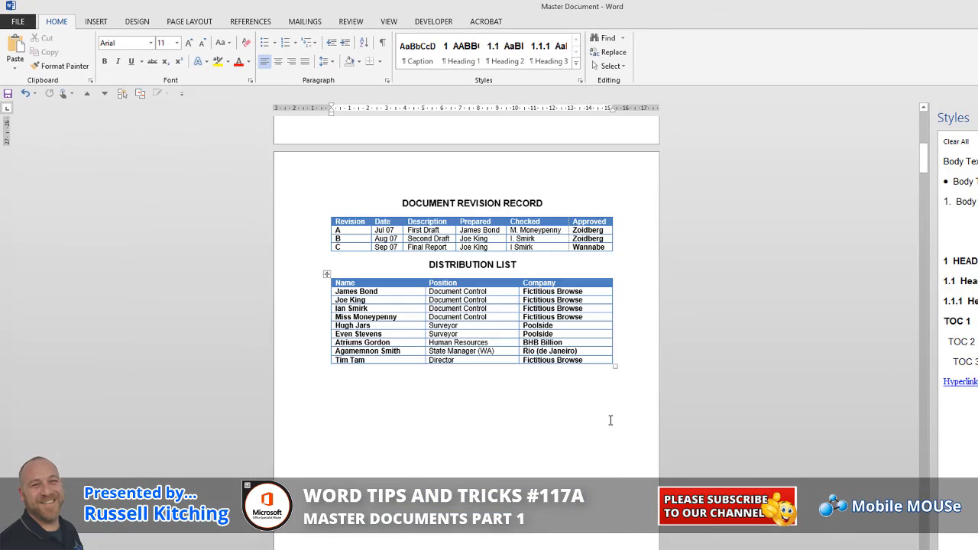
scroll(611, 421, "down", 18)
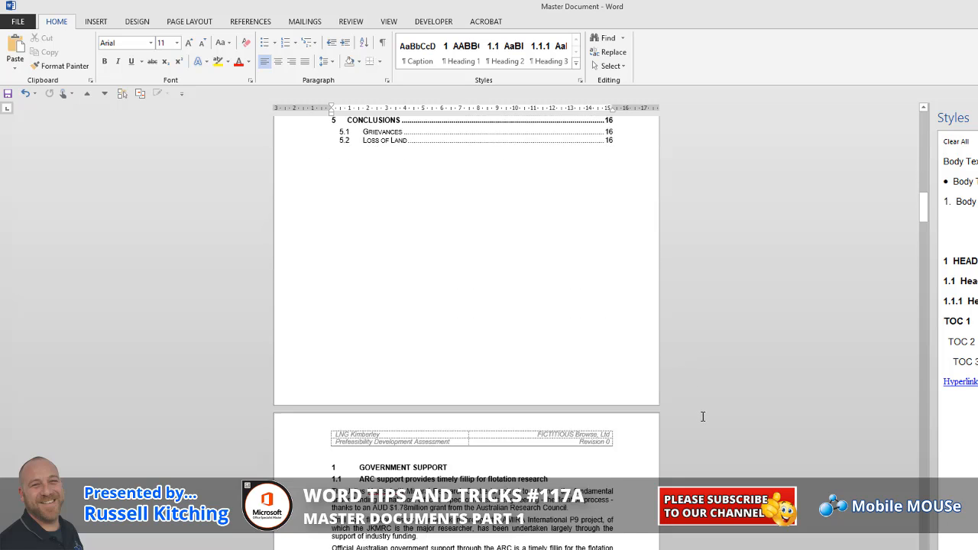
scroll(703, 416, "down", 3)
left_click(510, 378)
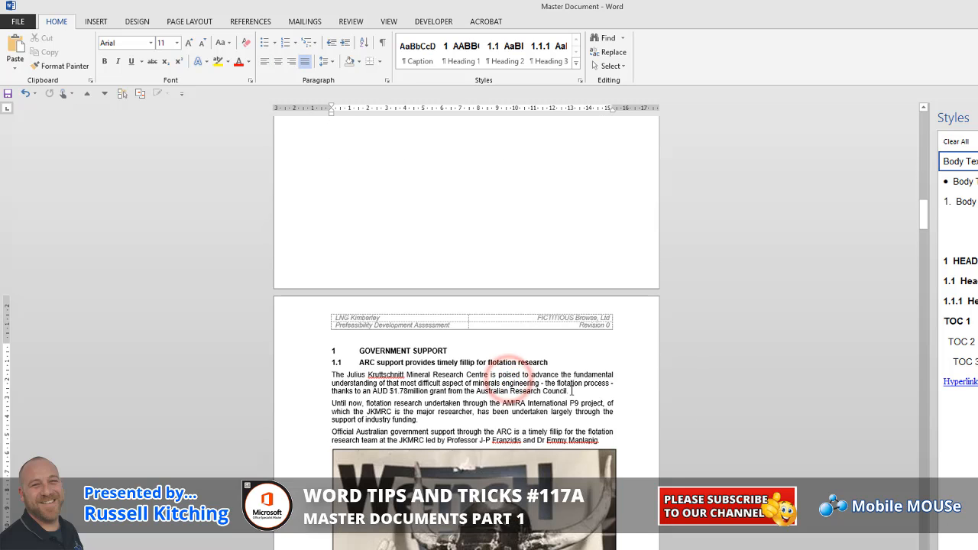
scroll(563, 393, "down", 4)
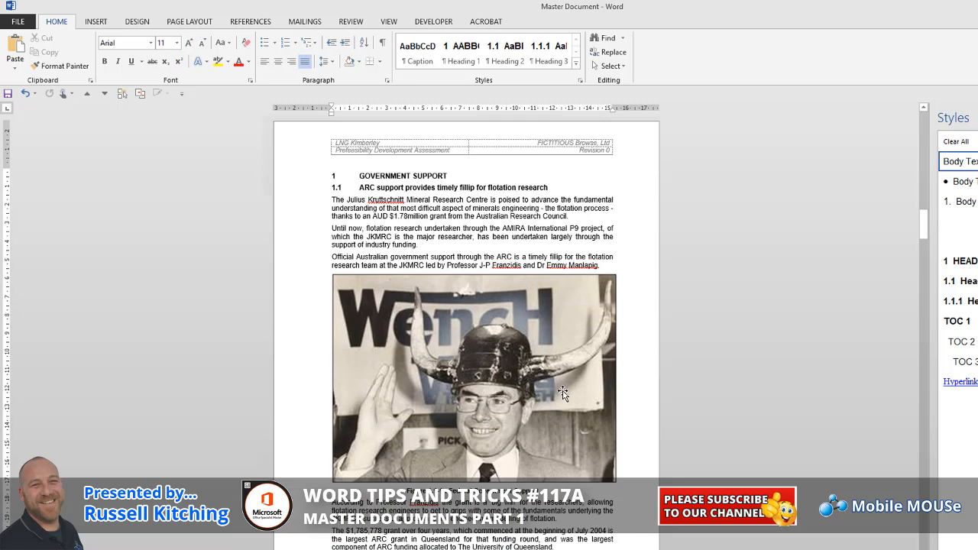
left_click(293, 357)
key("Delete")
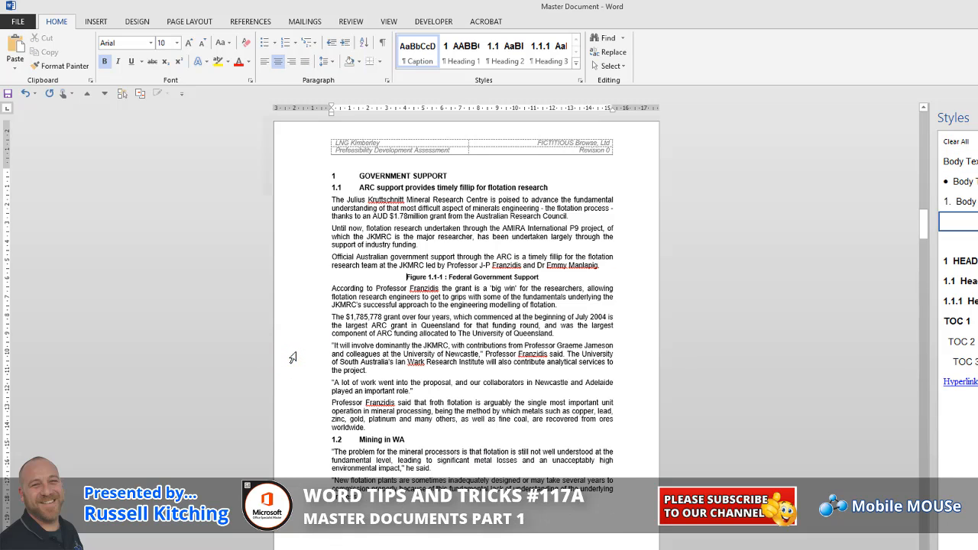
left_click(285, 277)
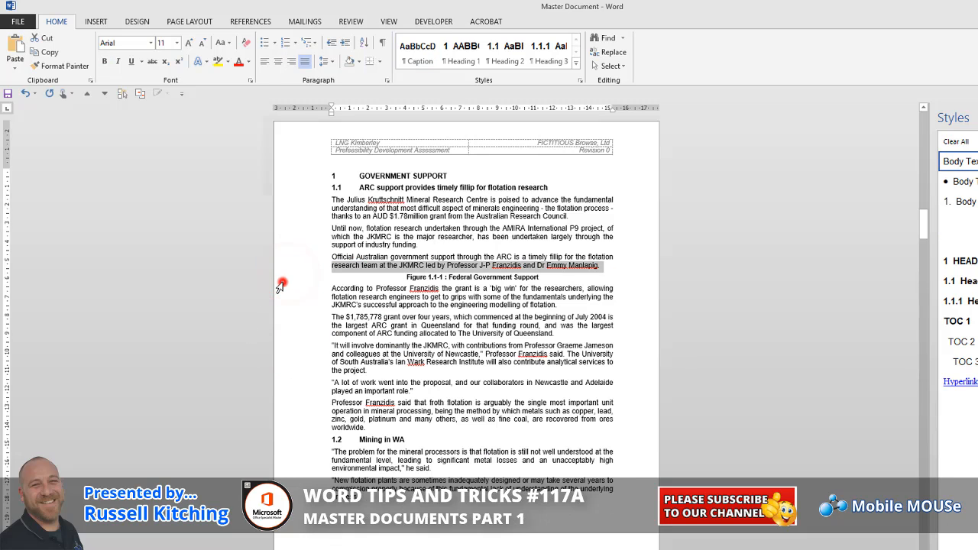
left_click(284, 279)
key("Delete")
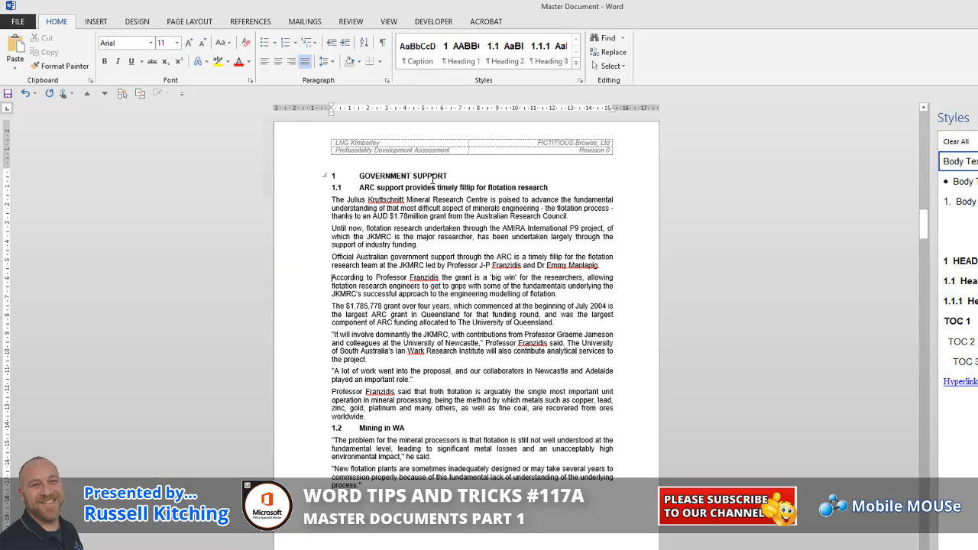
Insert the word NATIONAL before SUPPORT in the section 1 heading, and save and close the master document
left_click(411, 176)
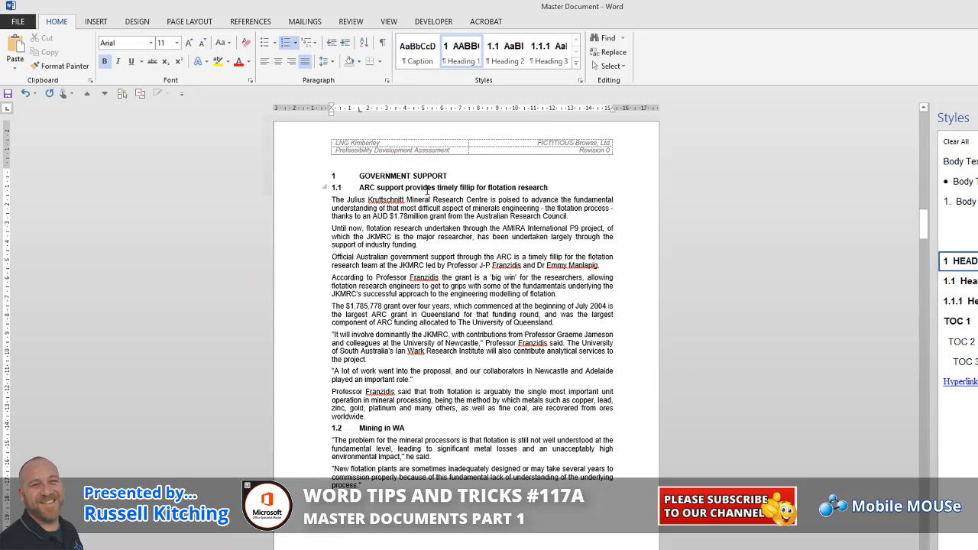
type("NATIONAL")
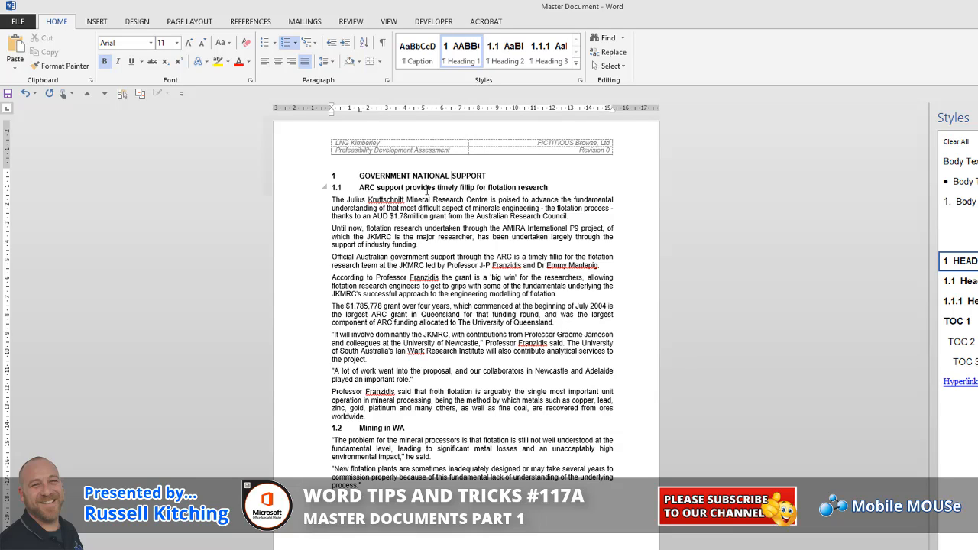
key("ctrl+s")
key("ctrl+w")
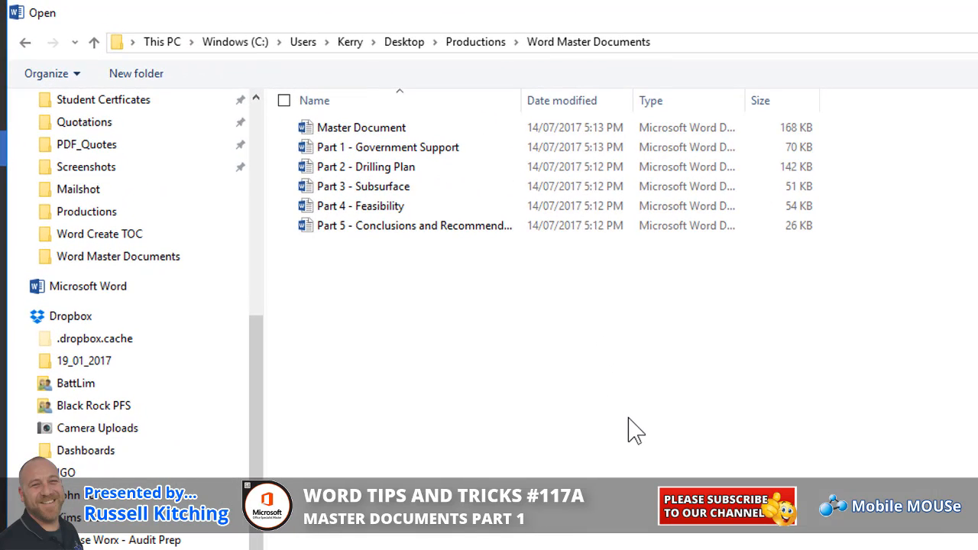
Open Part 1 - Government Support and add the Heading 2 "ANOTHER HEADING" after the first paragraph of section 1.1
double_click(440, 149)
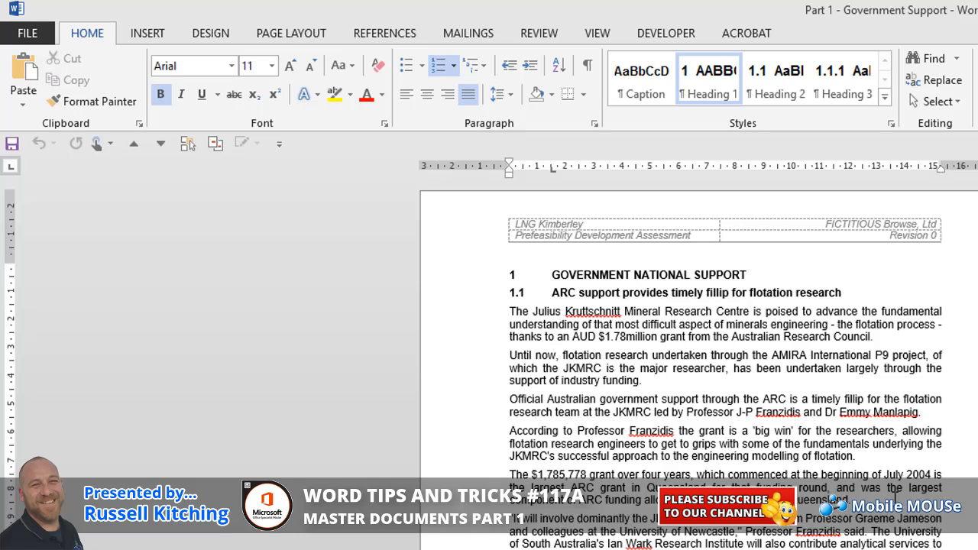
left_click(894, 339)
key("Return")
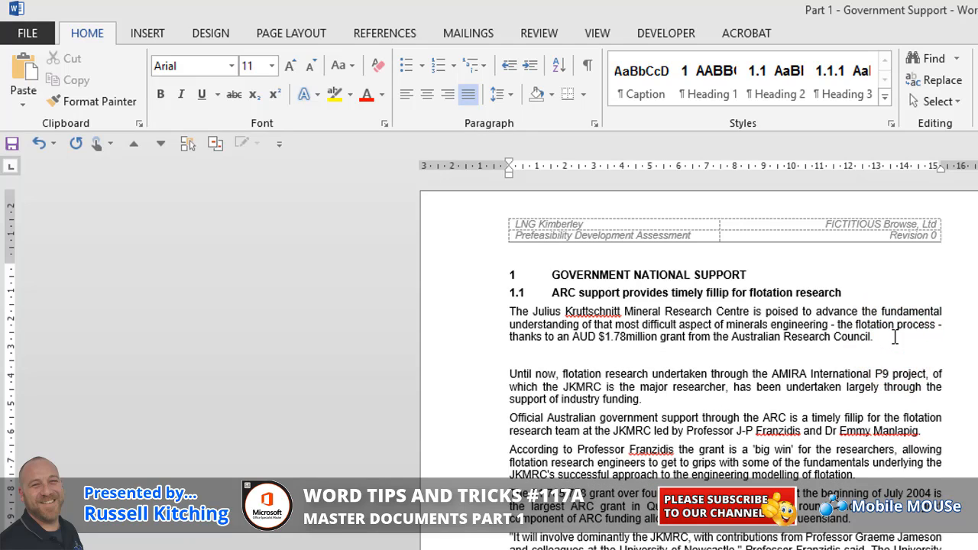
key("ctrl+alt+2")
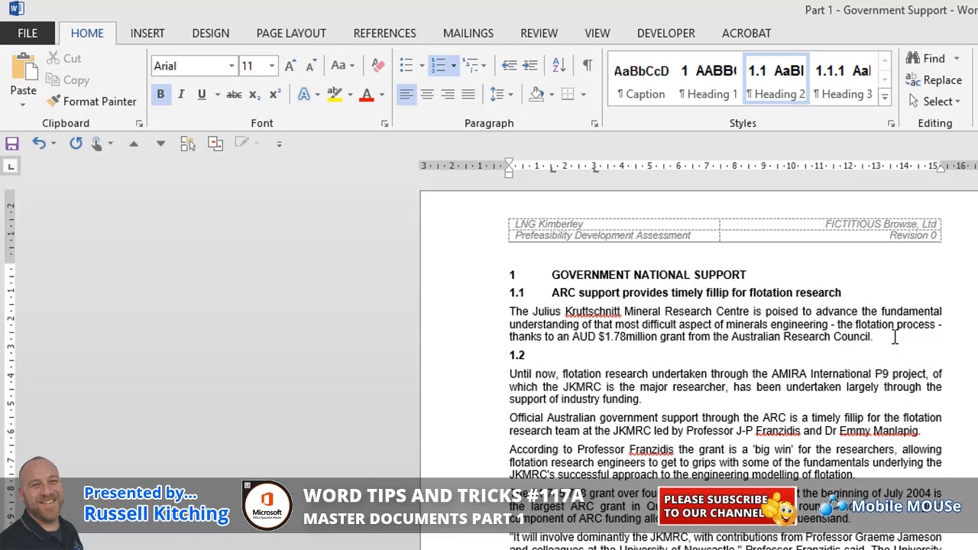
type("ANOTHER HEADING")
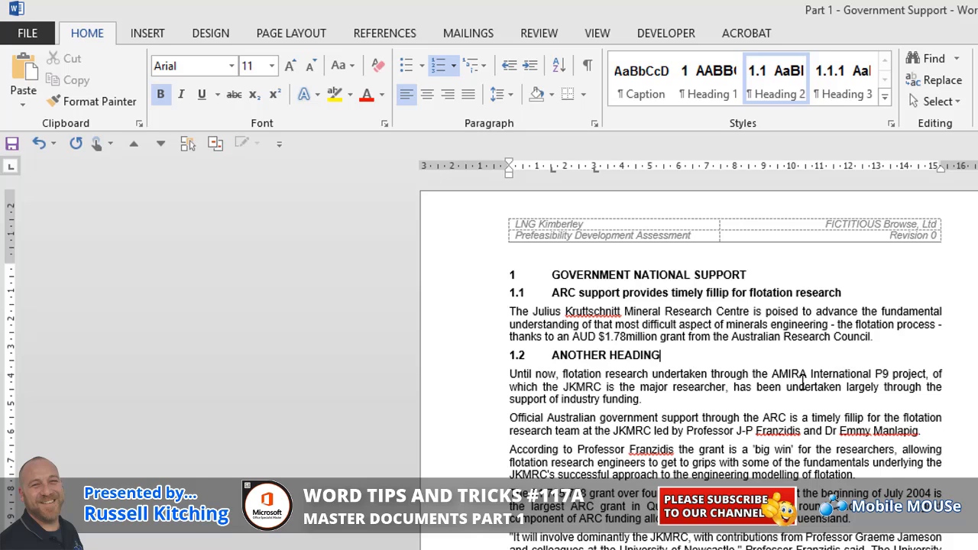
Generate random sample paragraphs with =rand() below the first paragraph under ANOTHER HEADING
left_click(773, 405)
key("Return")
type("=rand()")
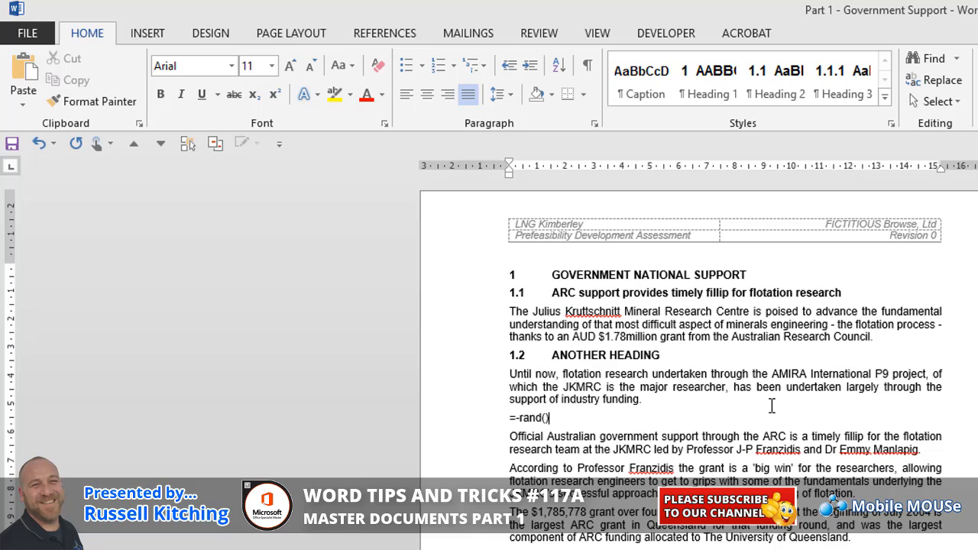
key("Return")
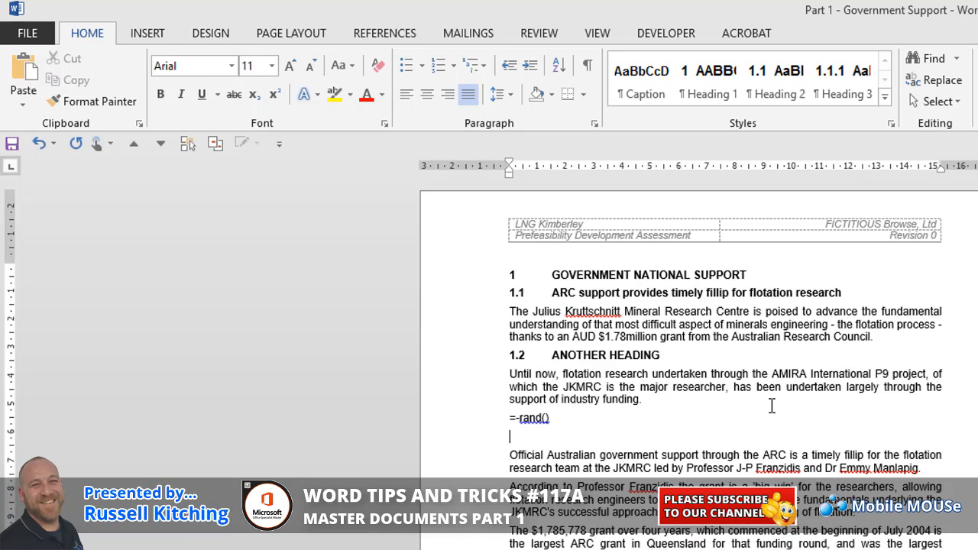
key("BackSpace")
key("BackSpace")
key("BackSpace")
key("BackSpace")
key("BackSpace")
key("BackSpace")
key("BackSpace")
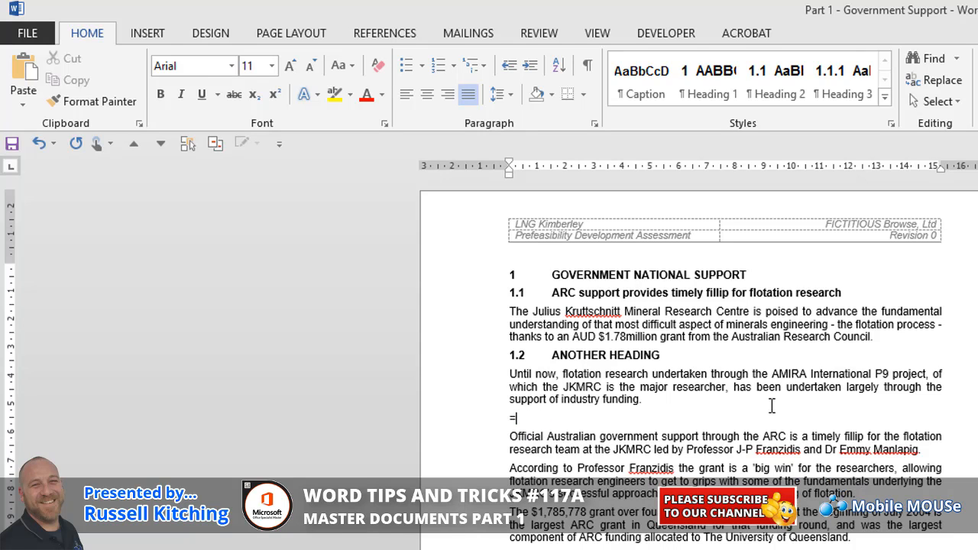
type("rand()")
key("Return")
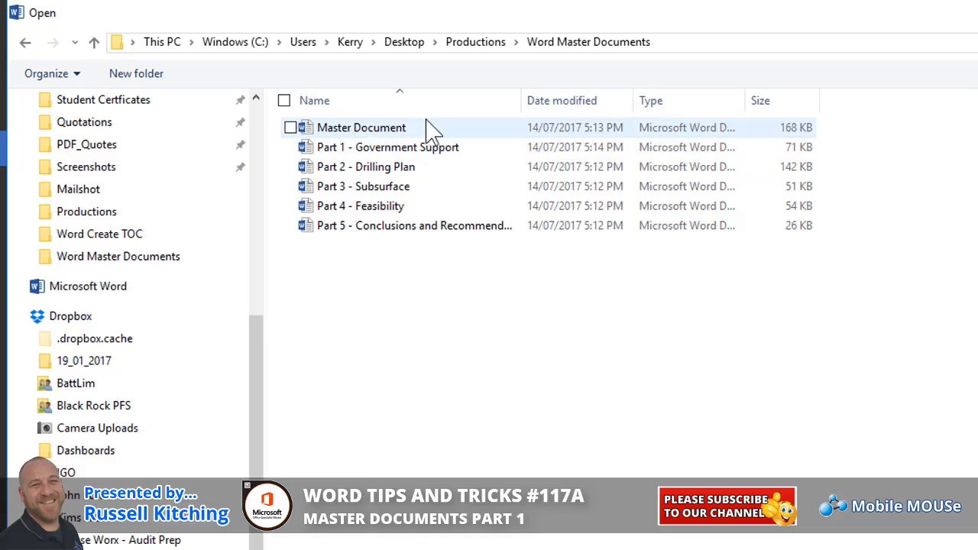
Reopen Master Document, expand its subdocuments in Outline view, and return to the page layout view
left_click(425, 127)
double_click(426, 127)
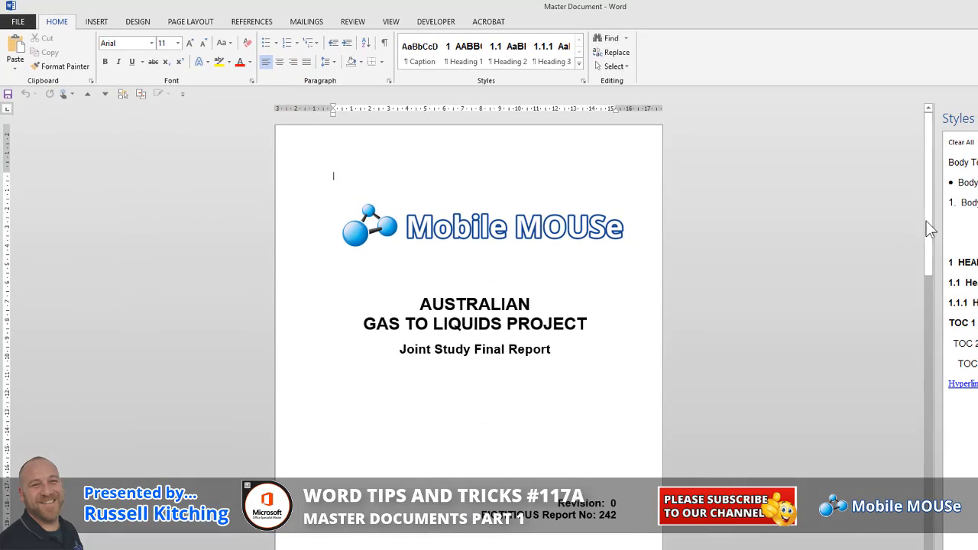
left_click_drag(926, 221, 926, 549)
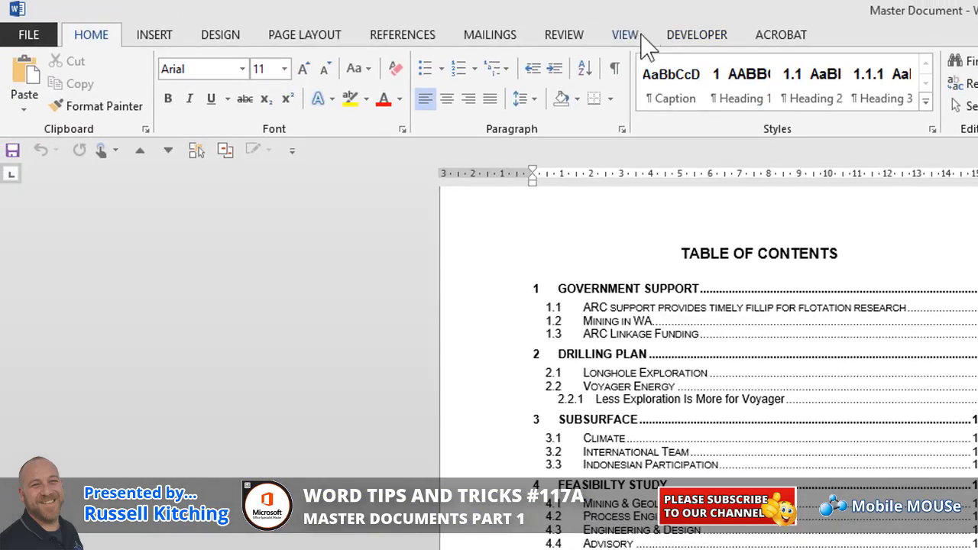
left_click(638, 35)
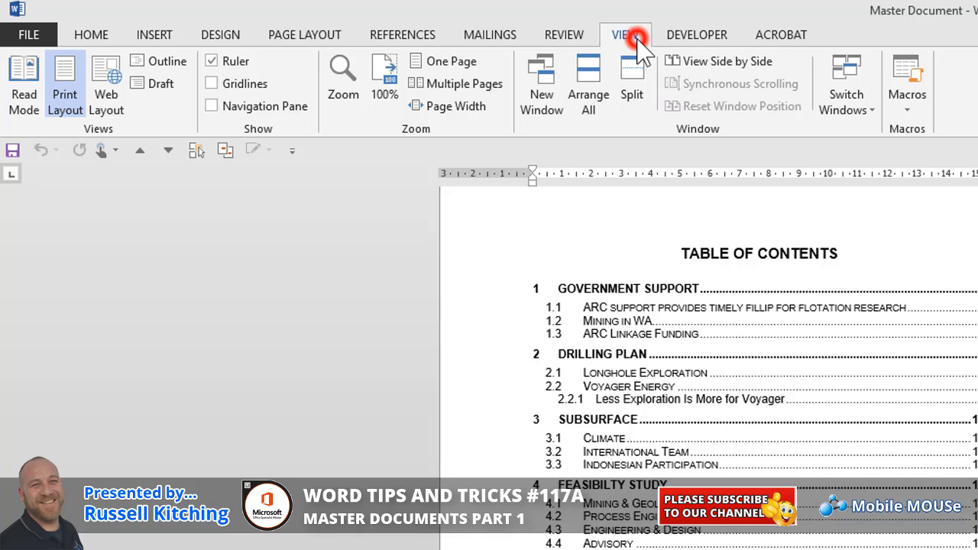
left_click(157, 63)
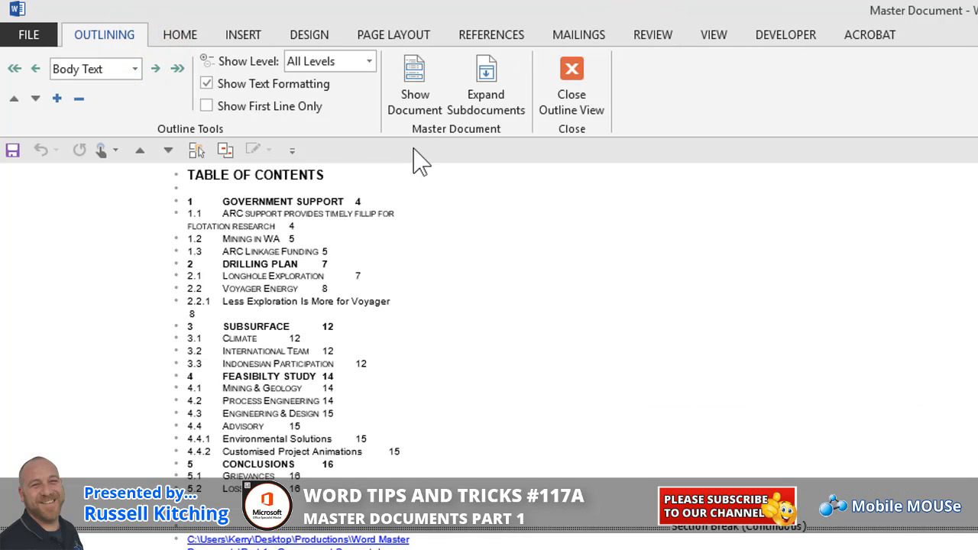
left_click(486, 98)
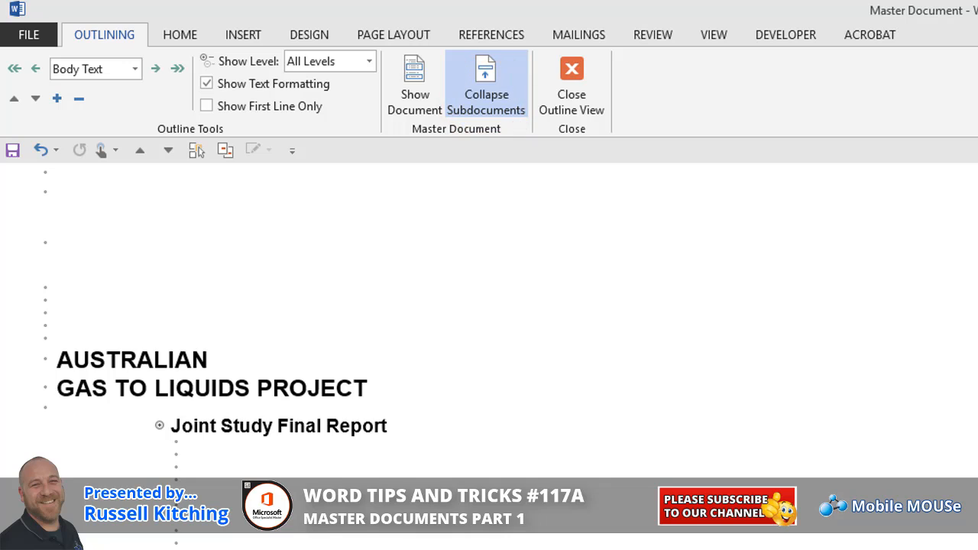
scroll(675, 234, "down", 1)
left_click(583, 104)
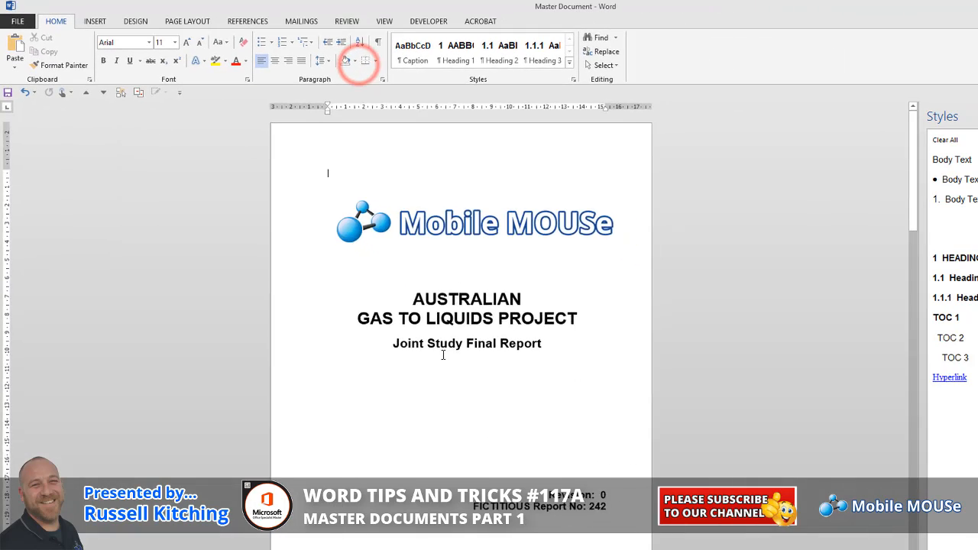
Check section 1 of the master document for the heading and sample text added in the Part 1 file
scroll(801, 232, "down", 6)
left_click_drag(902, 130, 902, 216)
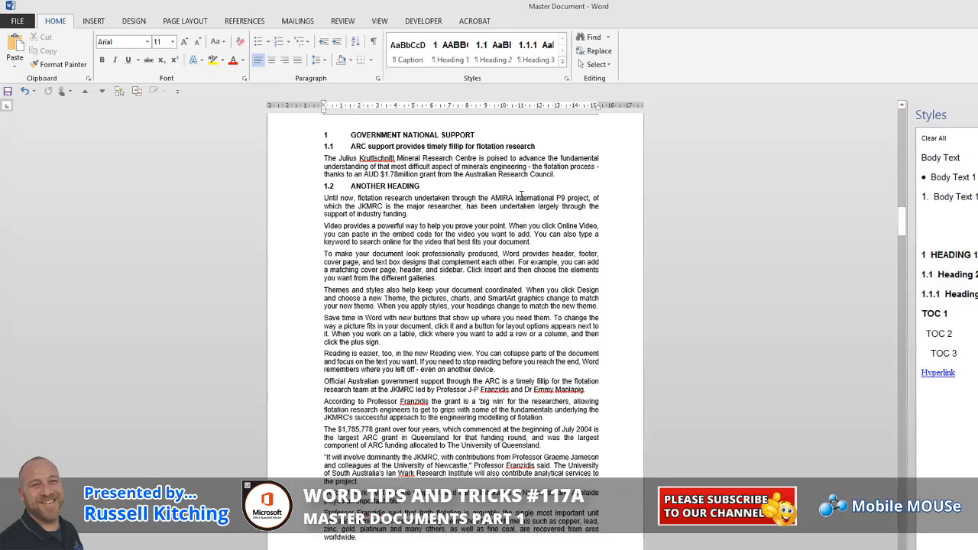
left_click(460, 189)
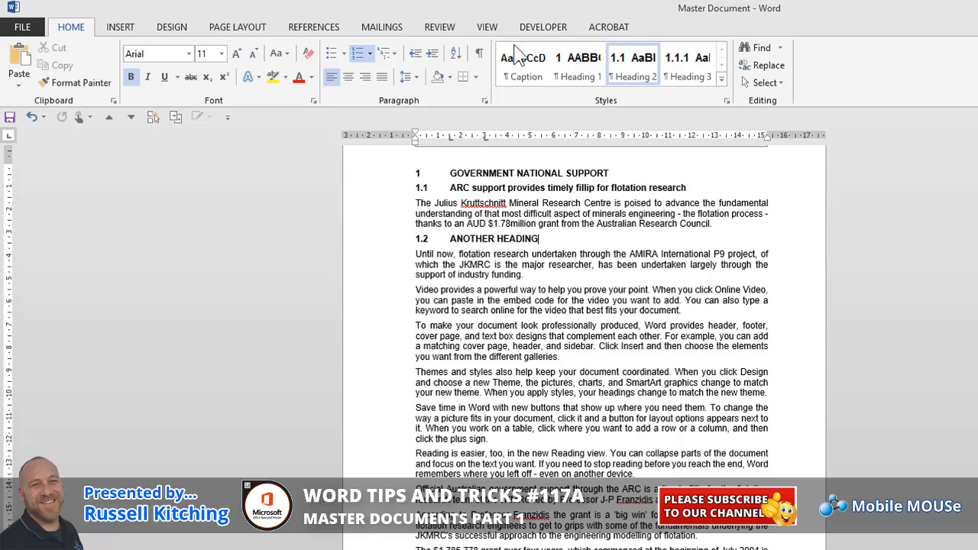
Show the master document in Outline view with only Level 1 headings
left_click(487, 26)
left_click(138, 51)
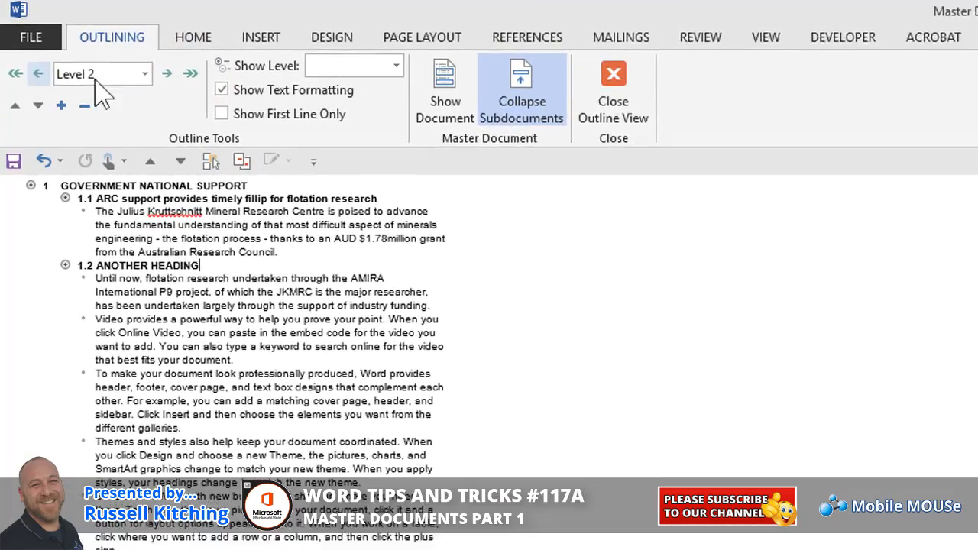
left_click(402, 67)
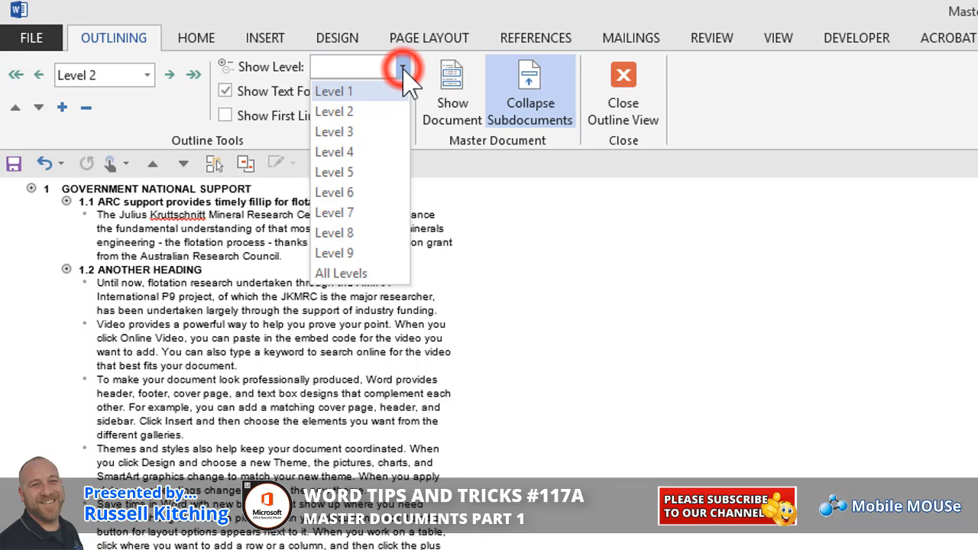
left_click(377, 91)
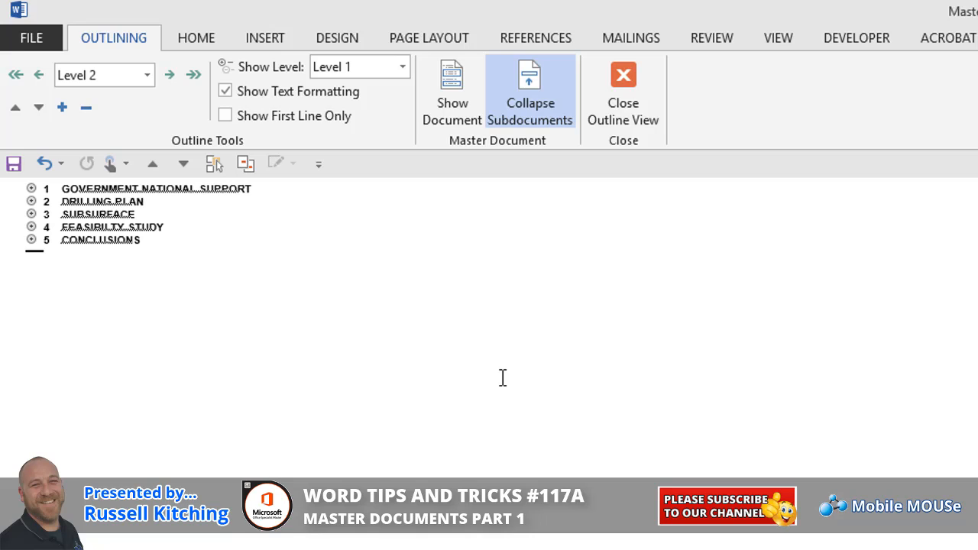
Extend the displayed outline to Level 2 and on to Level 3 headings
left_click(402, 67)
left_click(374, 105)
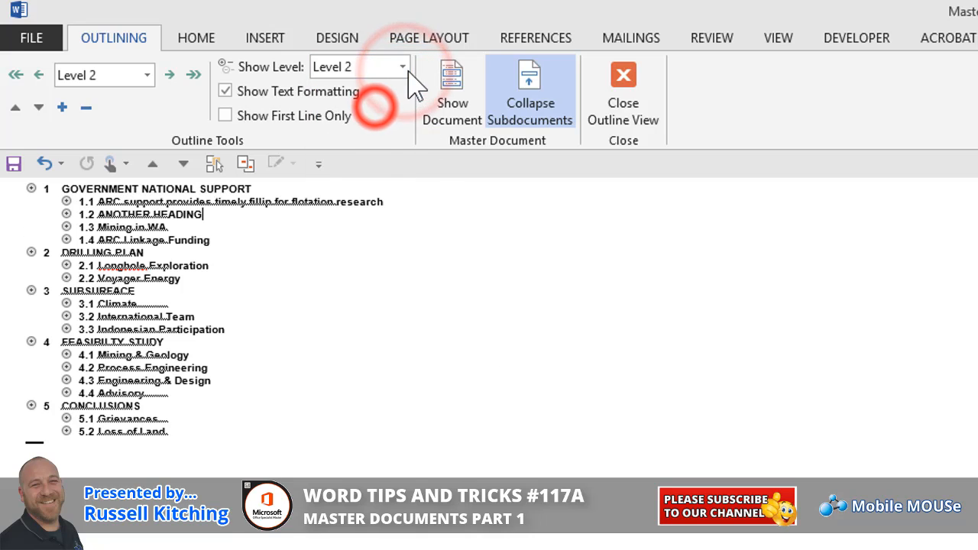
left_click(402, 67)
left_click(380, 122)
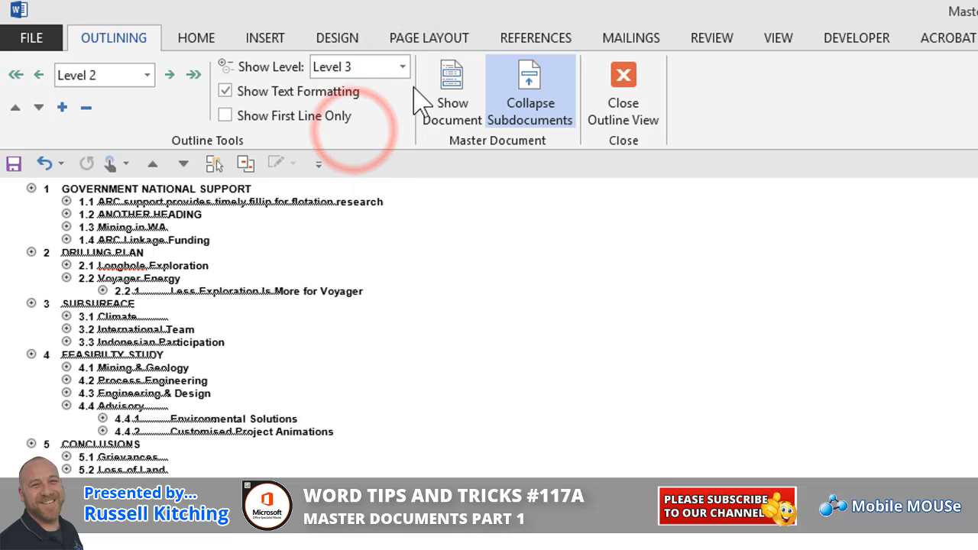
Limit the outline to Level 1 headings and display the subdocument boundaries of the master document
left_click(403, 68)
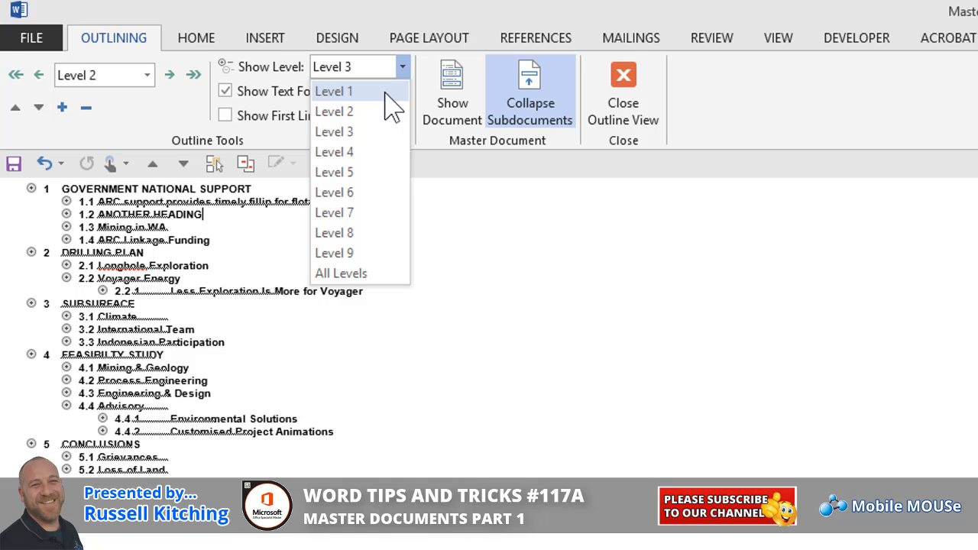
left_click(386, 92)
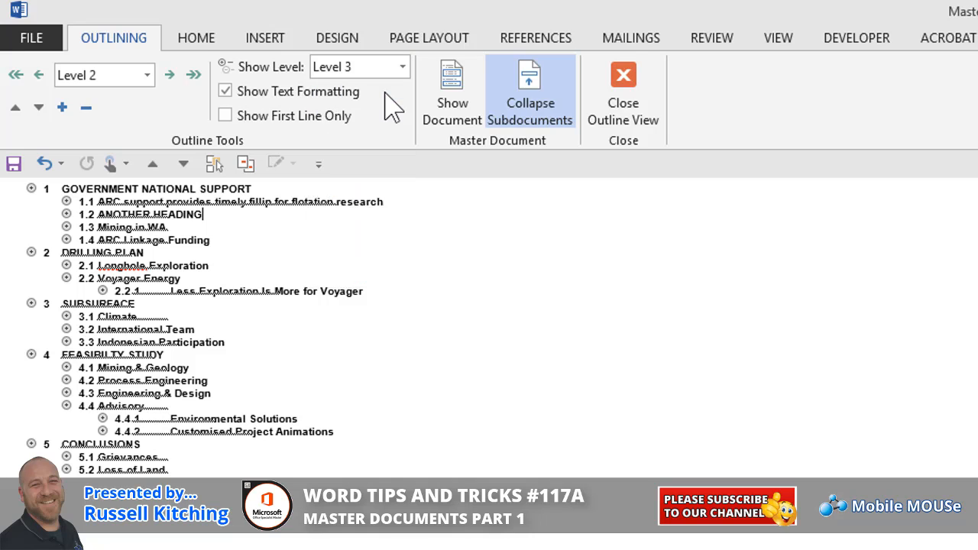
left_click(457, 123)
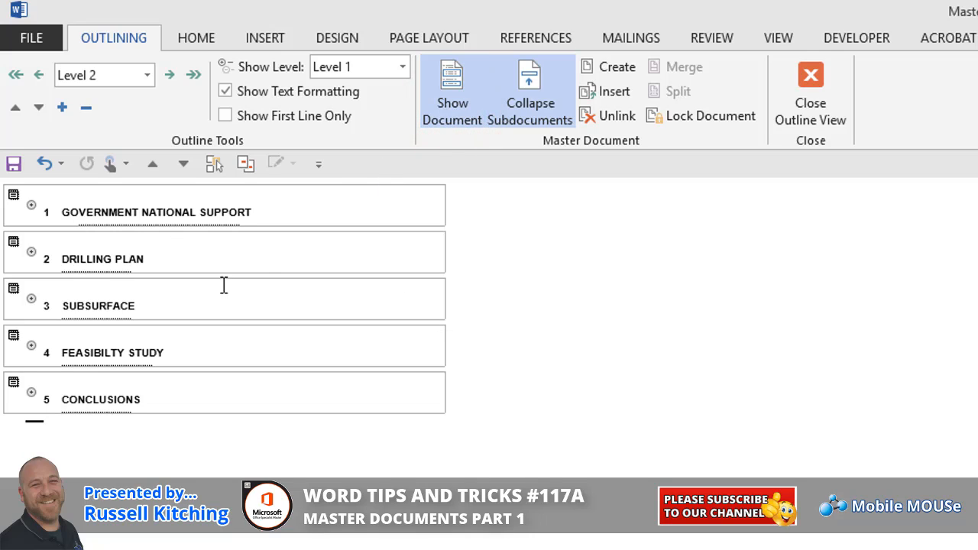
Expand and collapse the Government National Support section, and do the same for Drilling Plan, to view their contents
left_click(30, 206)
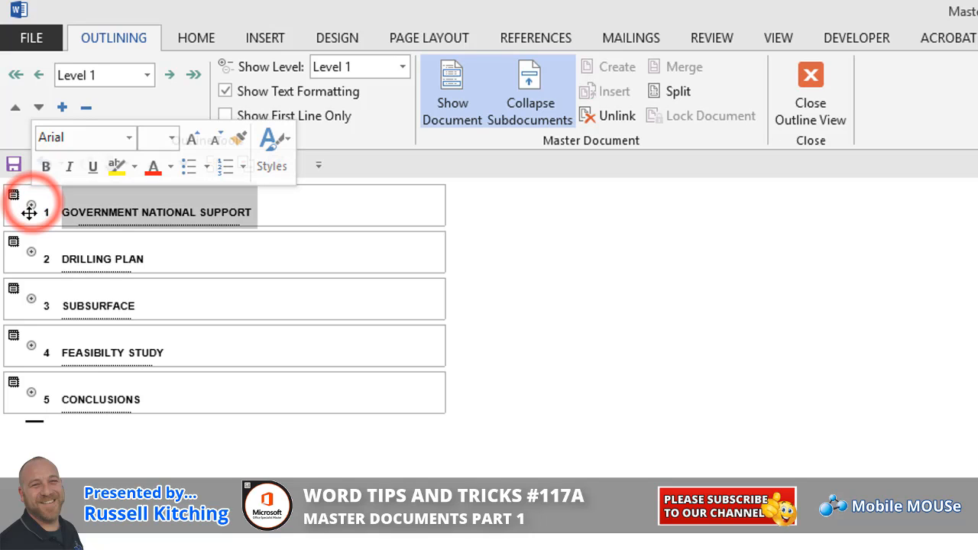
double_click(31, 205)
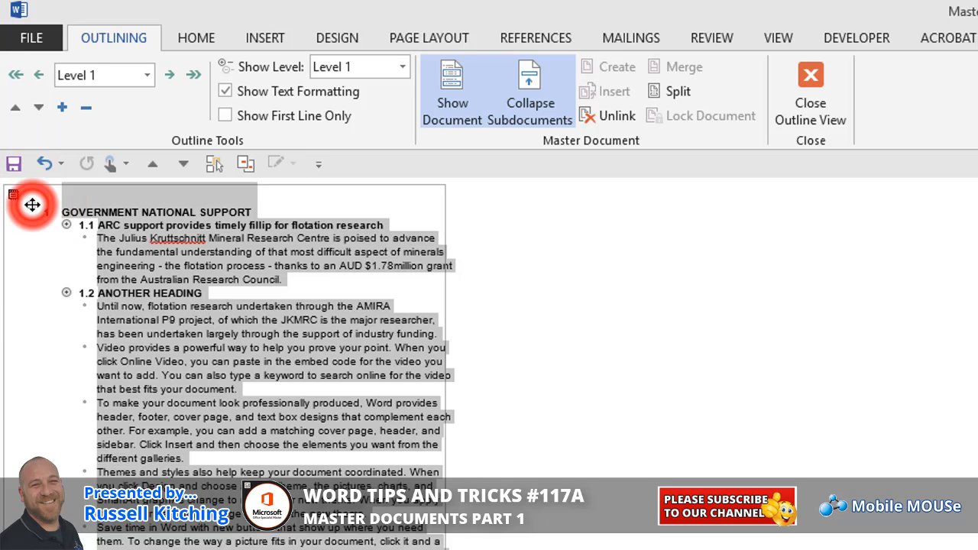
double_click(31, 206)
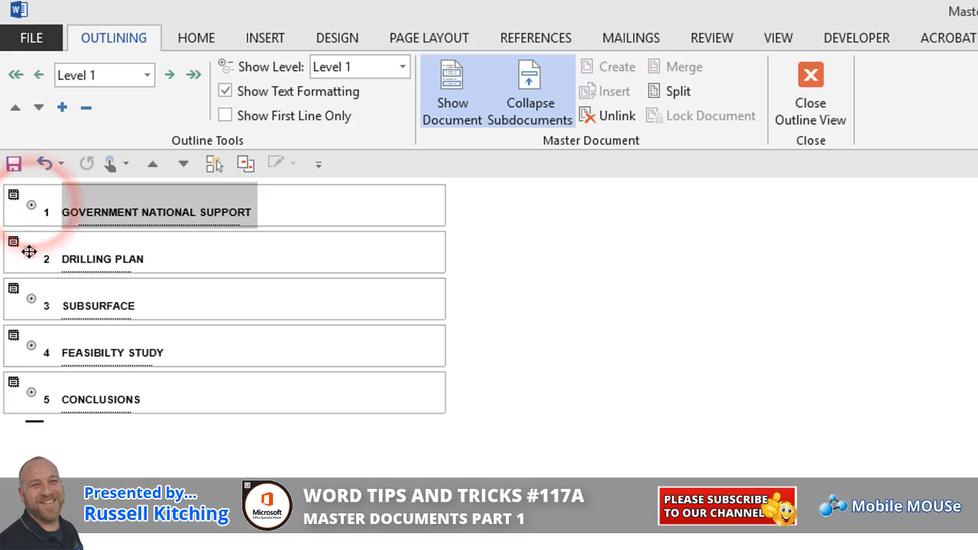
double_click(31, 251)
double_click(31, 252)
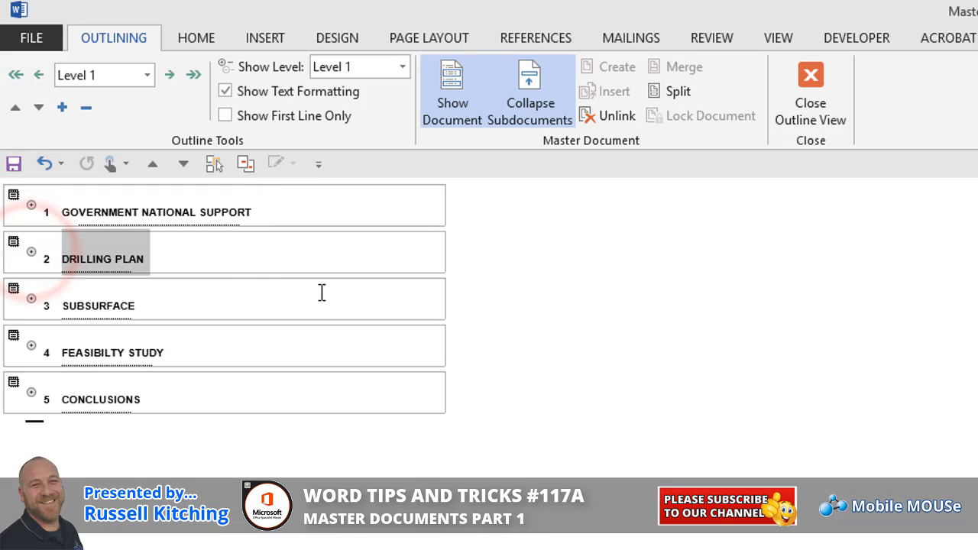
left_click(371, 207)
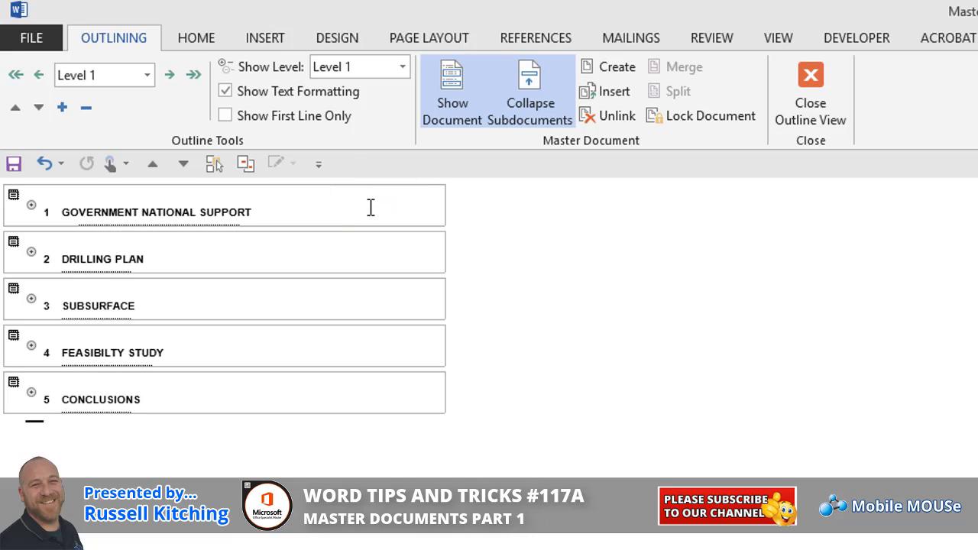